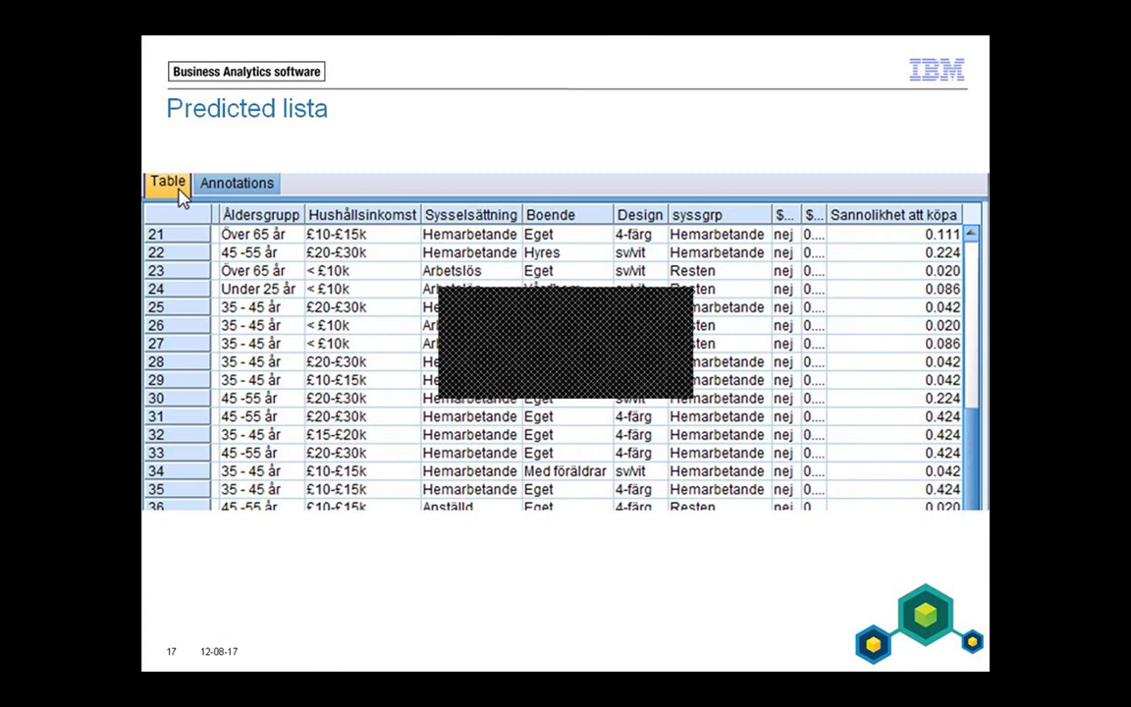
Switch from the presentation slideshow to the SPSS Modeler window showing the mybaskrule stream
key(alt+Tab)
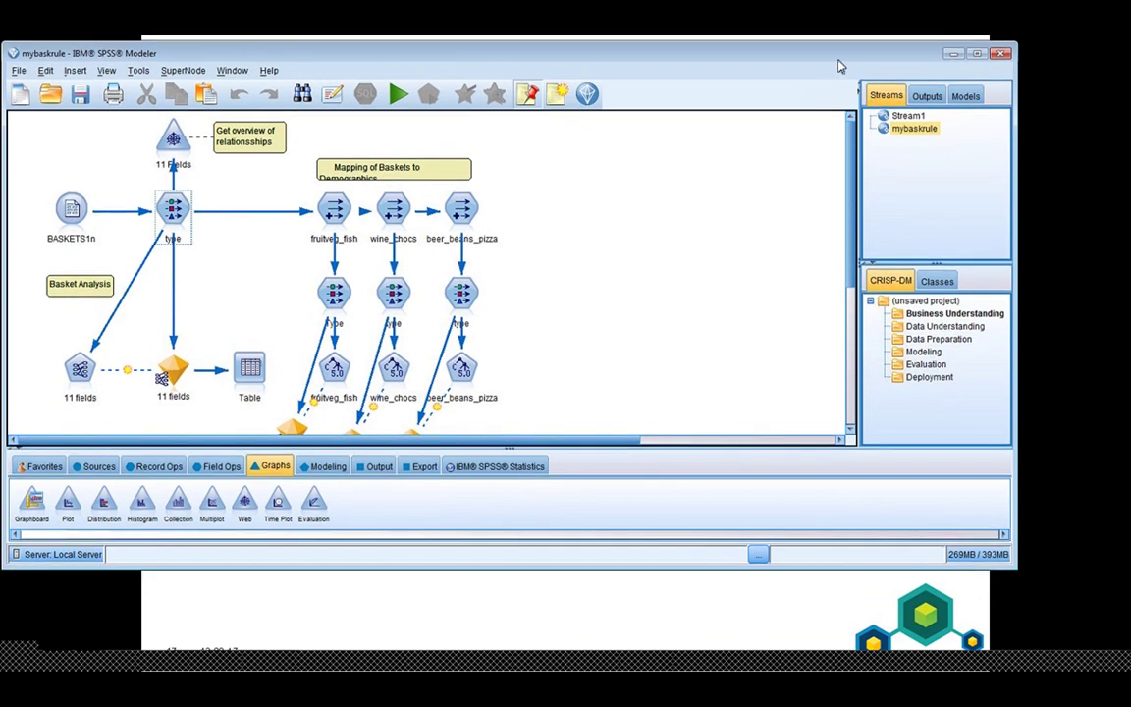
Enlarge the Modeler window, make the empty Stream1 active, and show the Sources node palette
drag(1016, 566, 1022, 577)
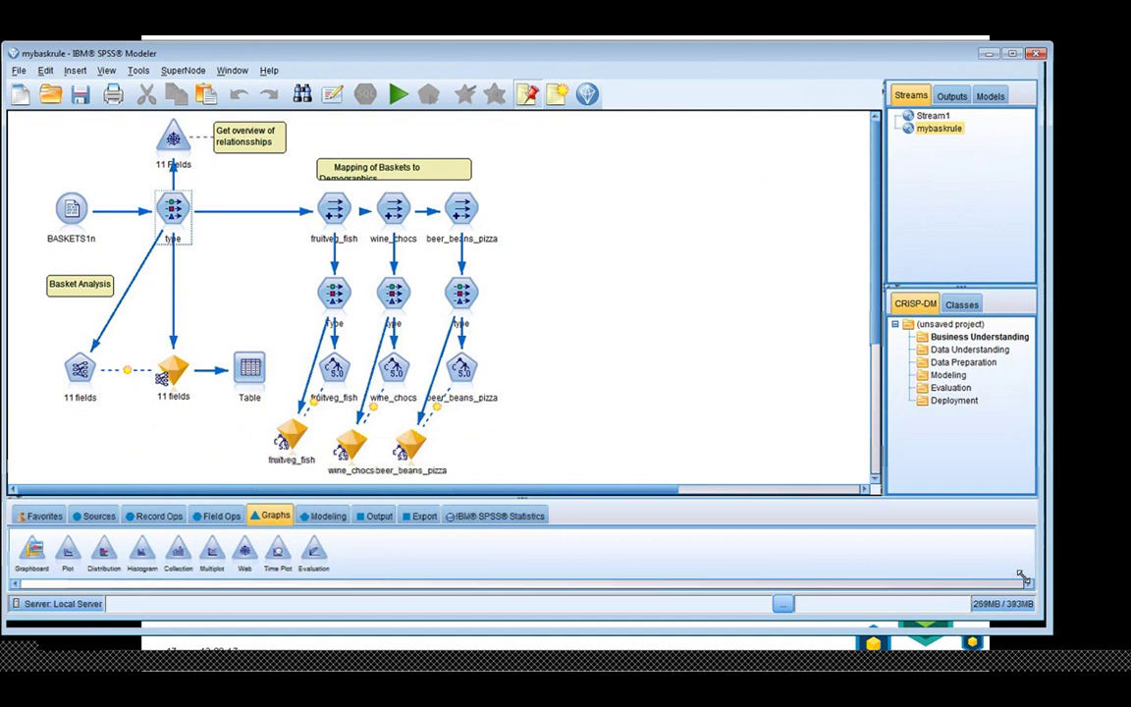
drag(1021, 577, 1069, 659)
click(948, 111)
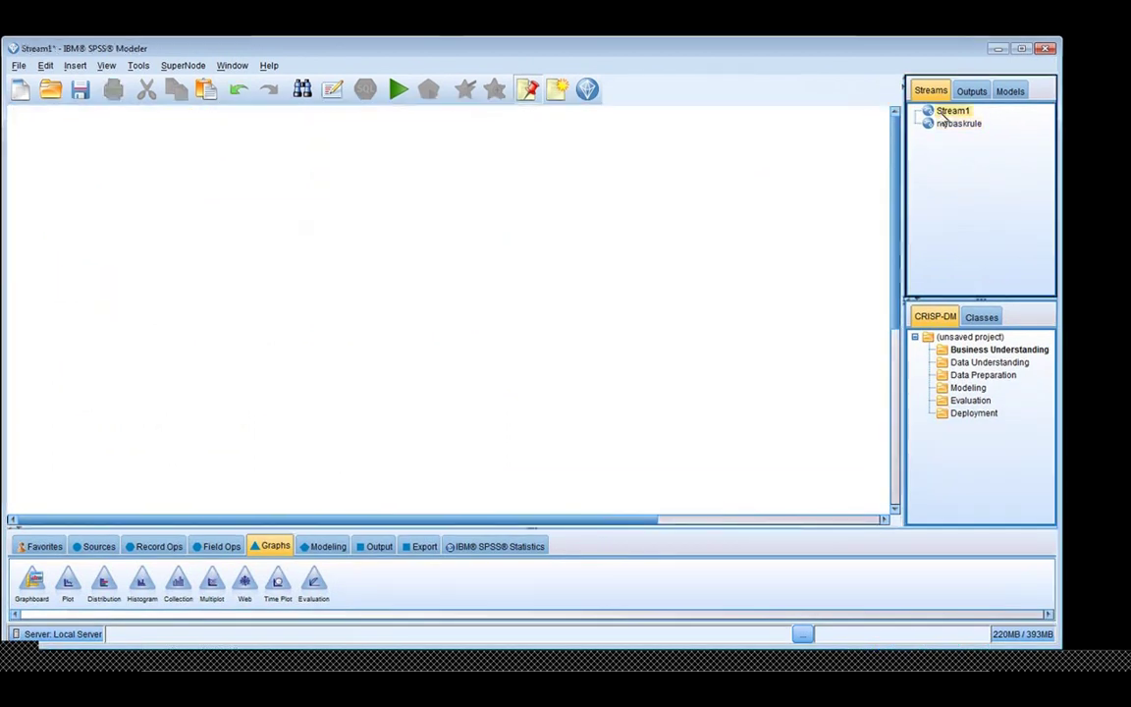
click(944, 123)
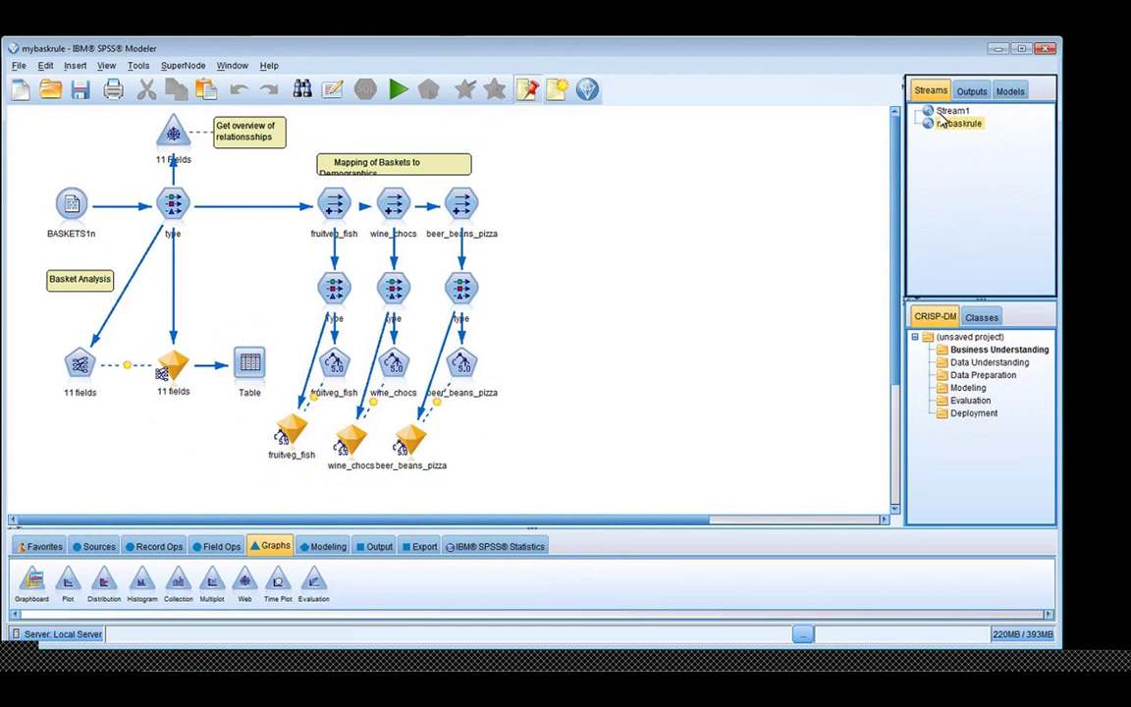
click(944, 111)
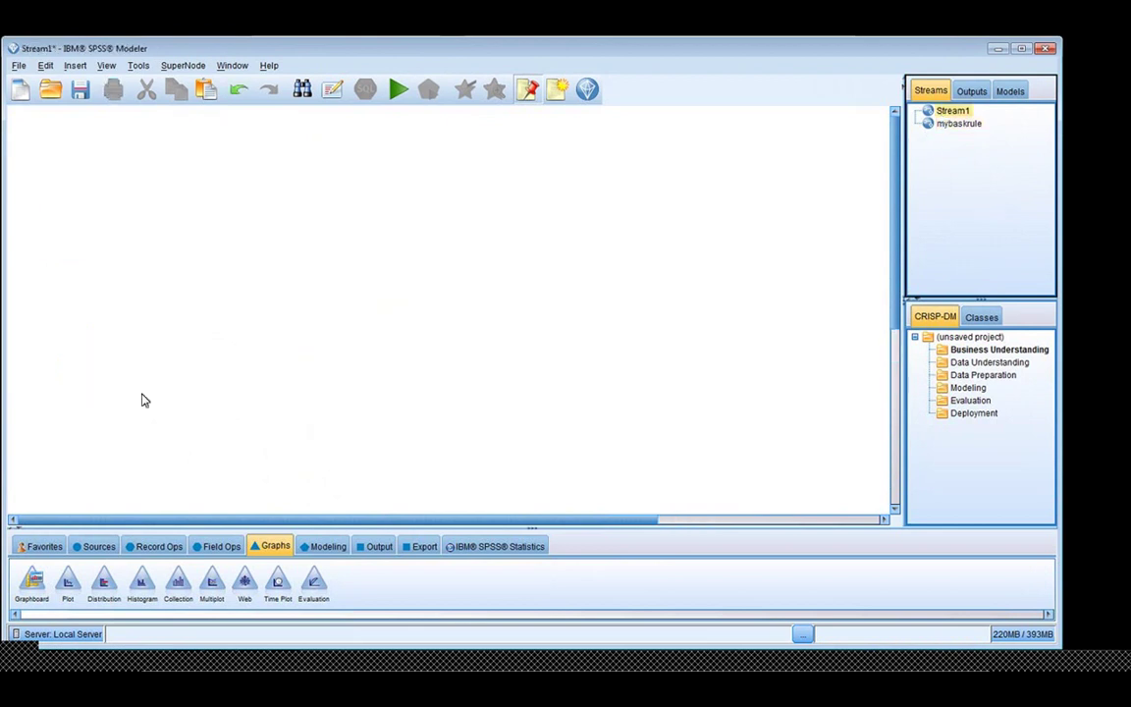
click(95, 547)
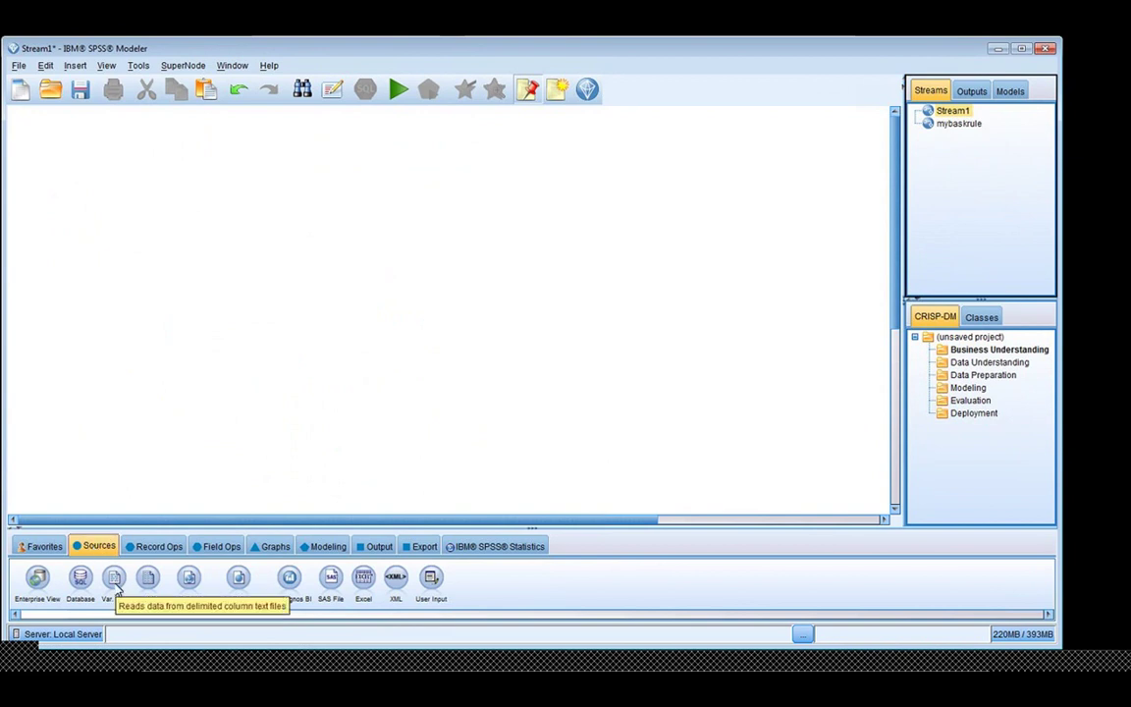
Add a Var. File source node reading the BASKETS1n file and preview its 18 fields
click(115, 579)
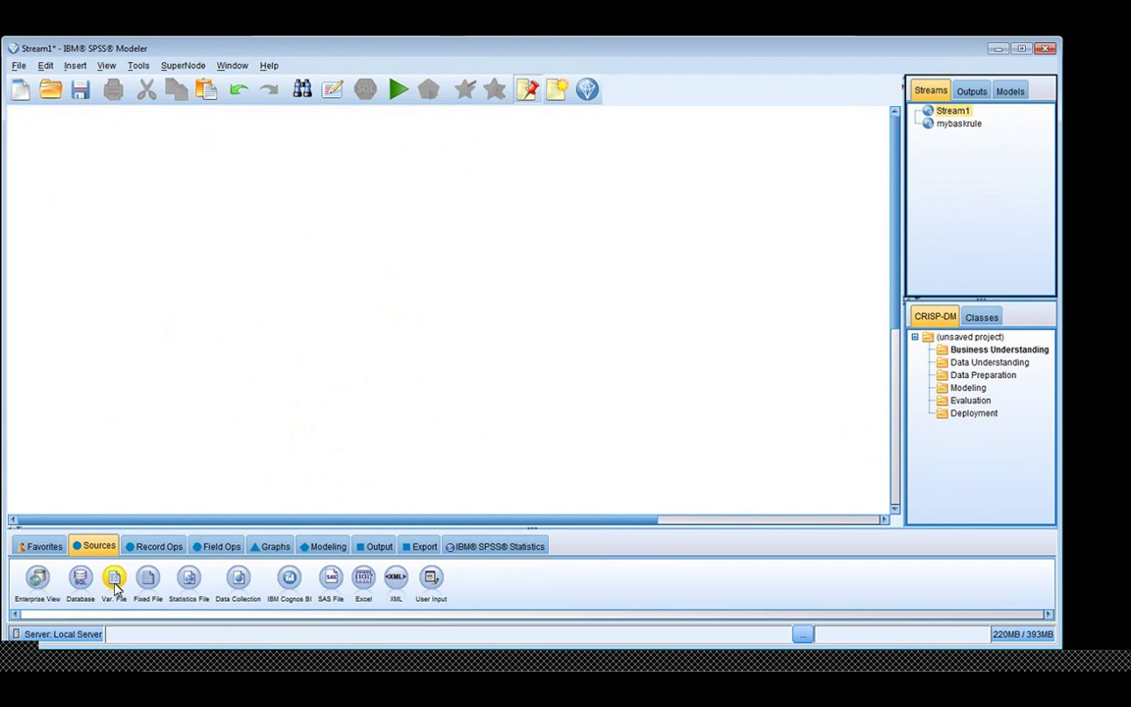
click(70, 246)
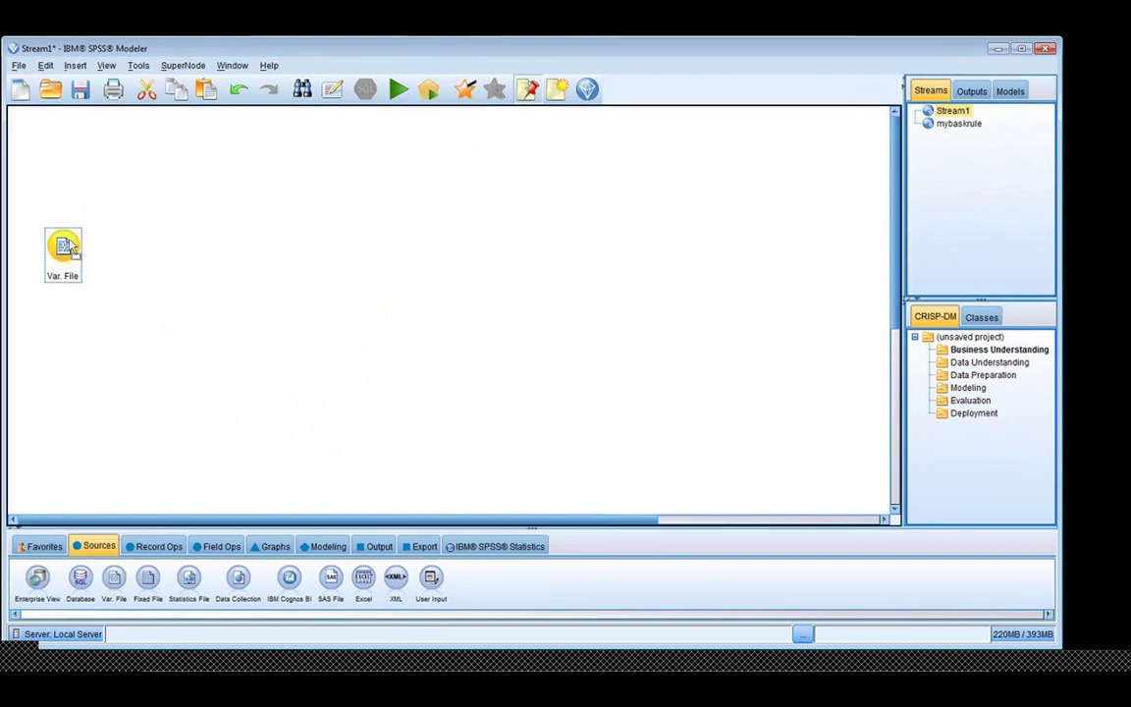
double_click(67, 246)
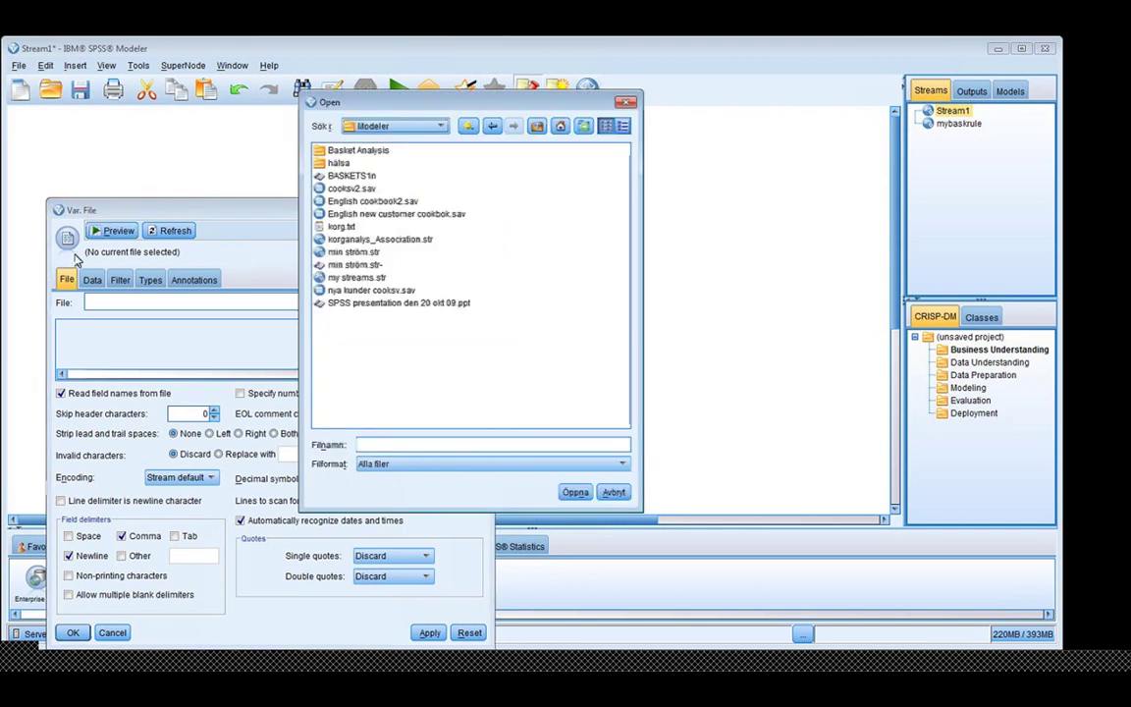
click(346, 177)
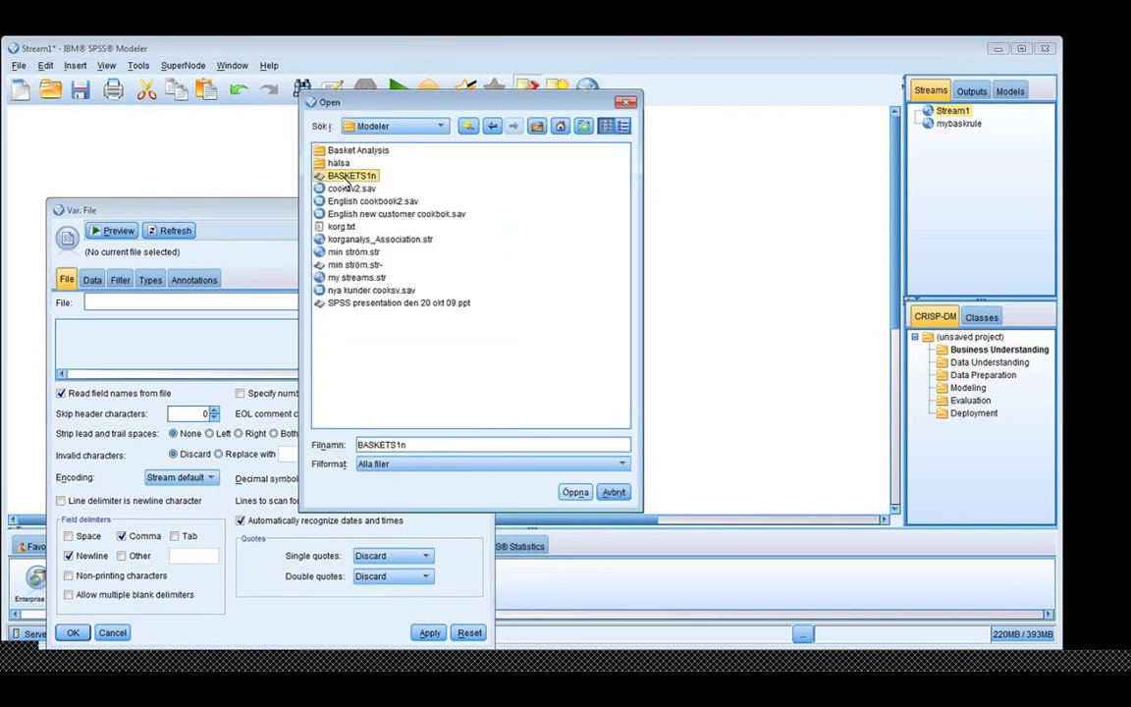
click(567, 494)
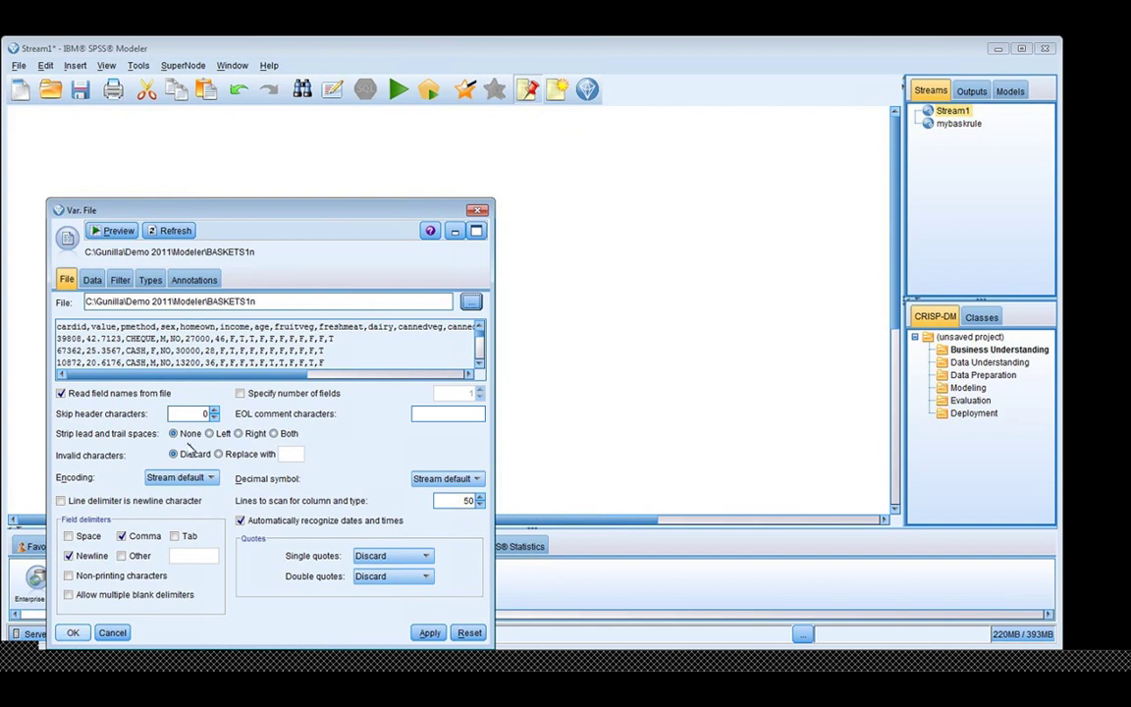
click(113, 230)
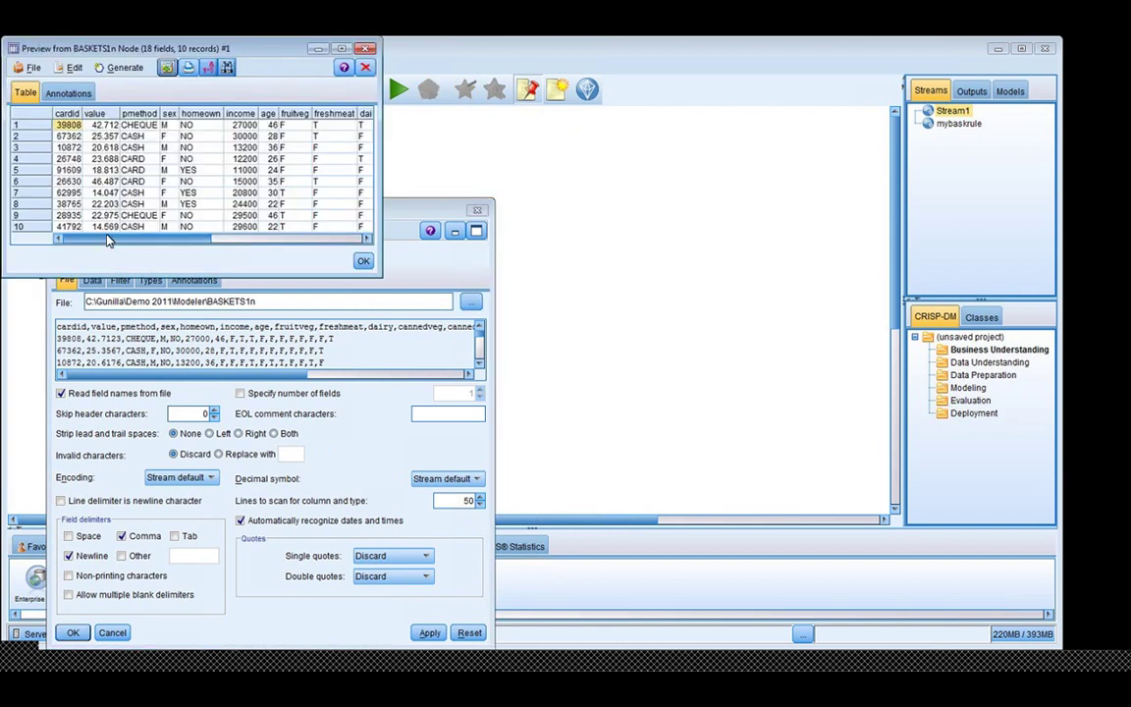
mouse_move(108, 241)
mouse_down()
mouse_move(88, 245)
mouse_move(243, 251)
mouse_move(96, 248)
mouse_up()
click(73, 632)
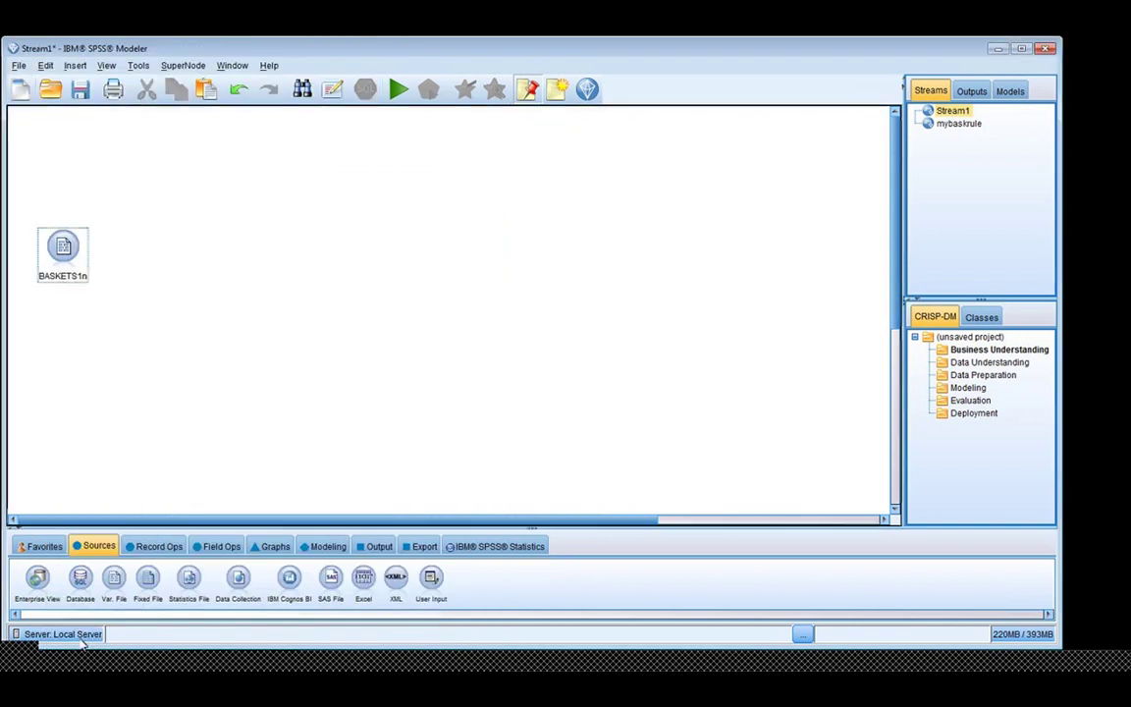
Place a Type node from Field Ops and connect BASKETS1n to it
click(157, 547)
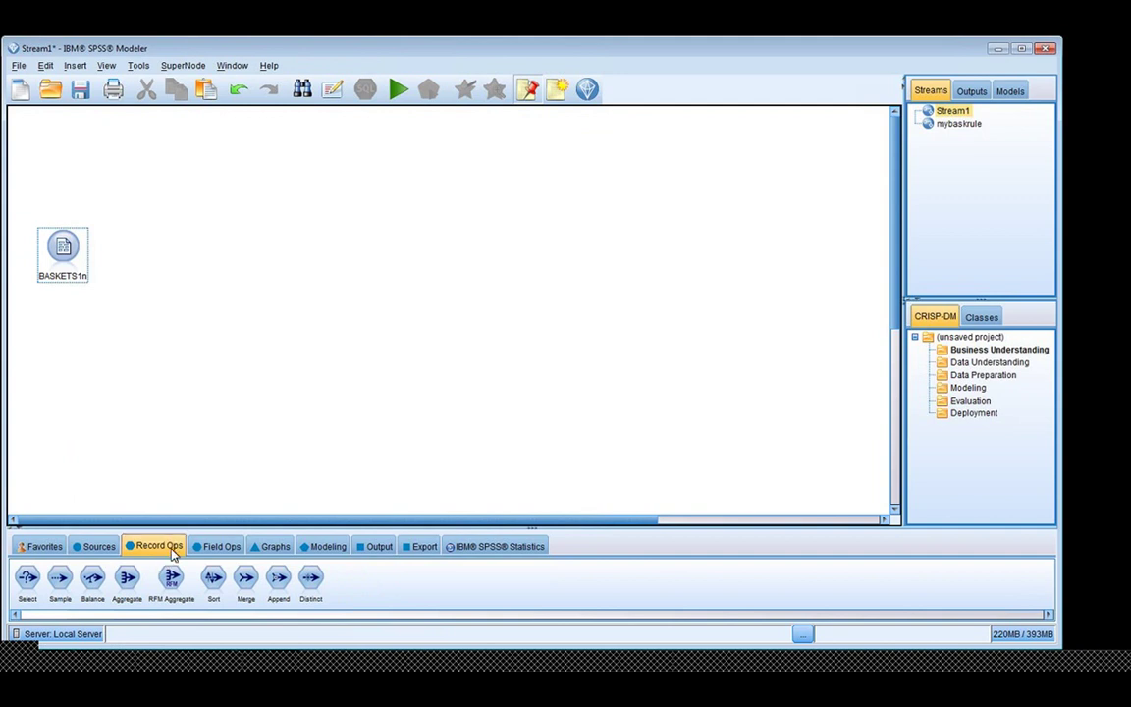
click(216, 547)
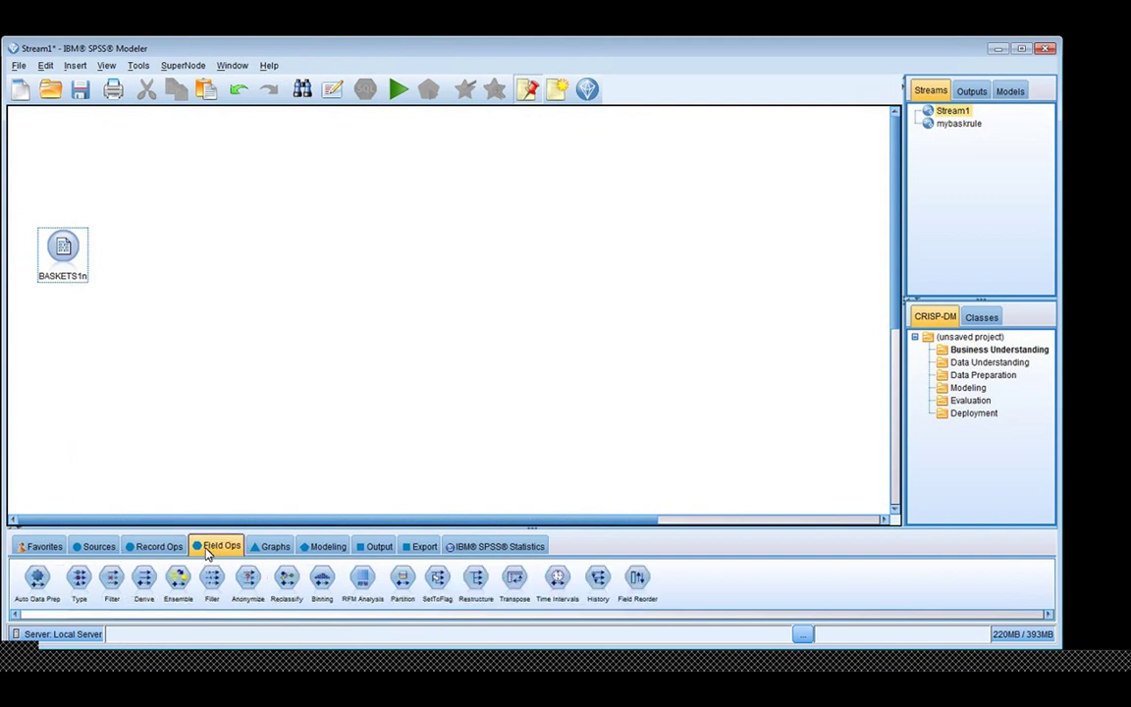
click(147, 260)
drag(69, 260, 162, 253)
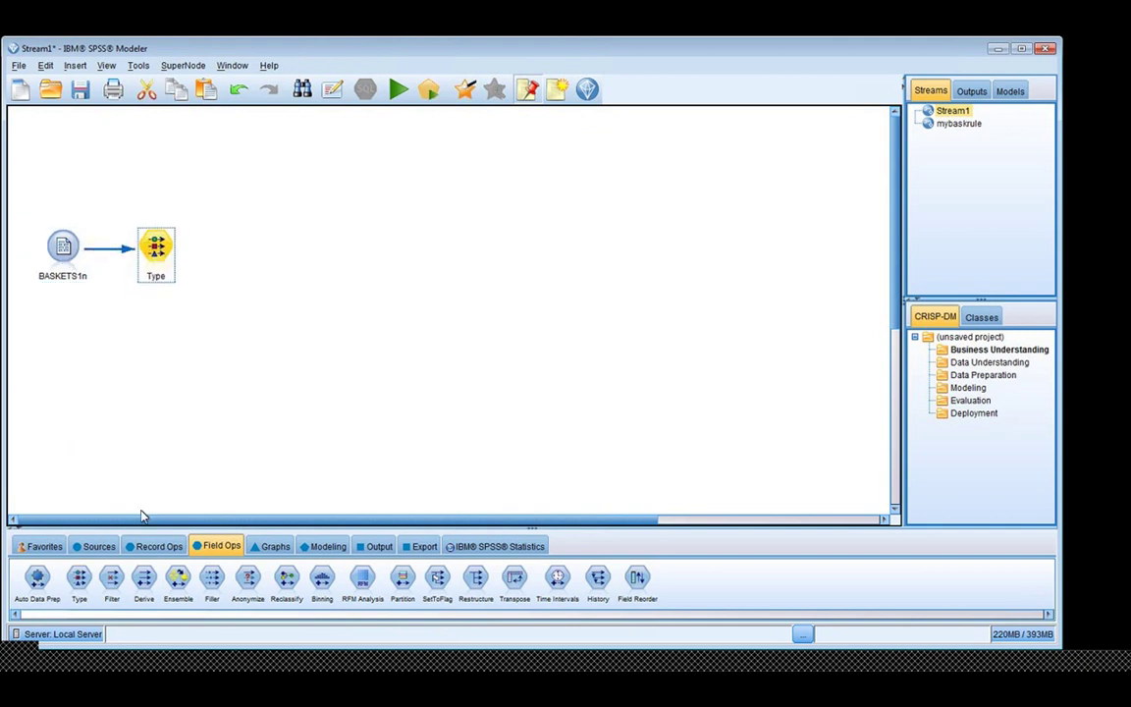
double_click(162, 263)
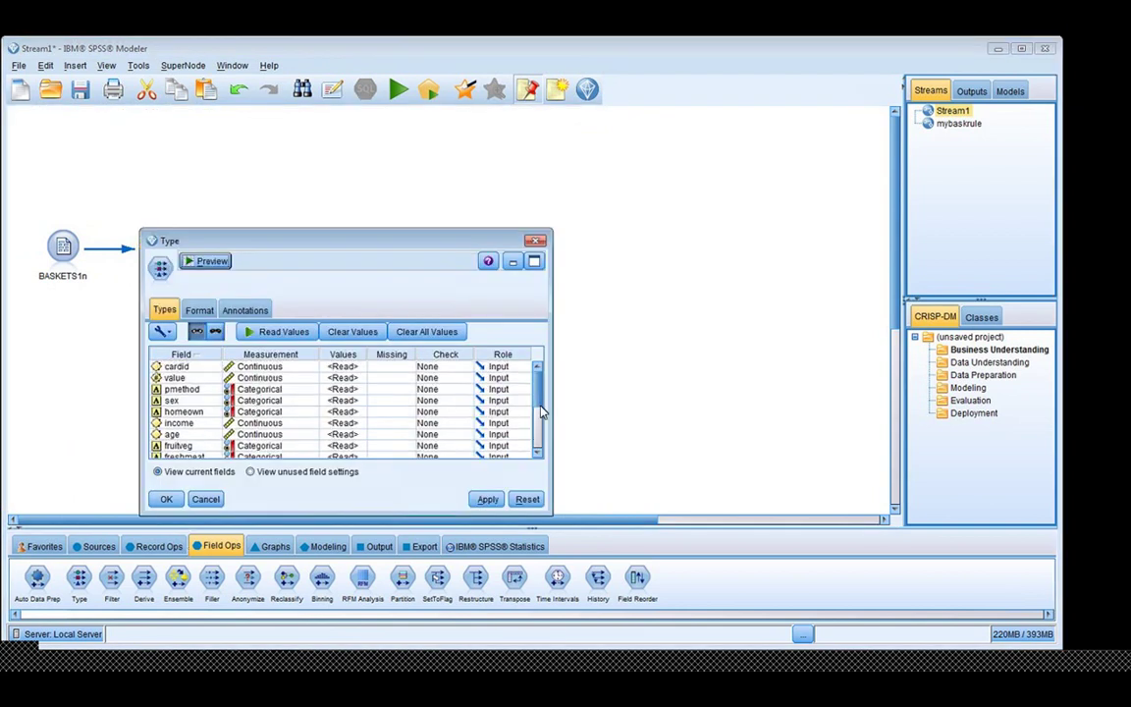
Set the role of the homeown, income and age fields to None in the Type node
click(157, 369)
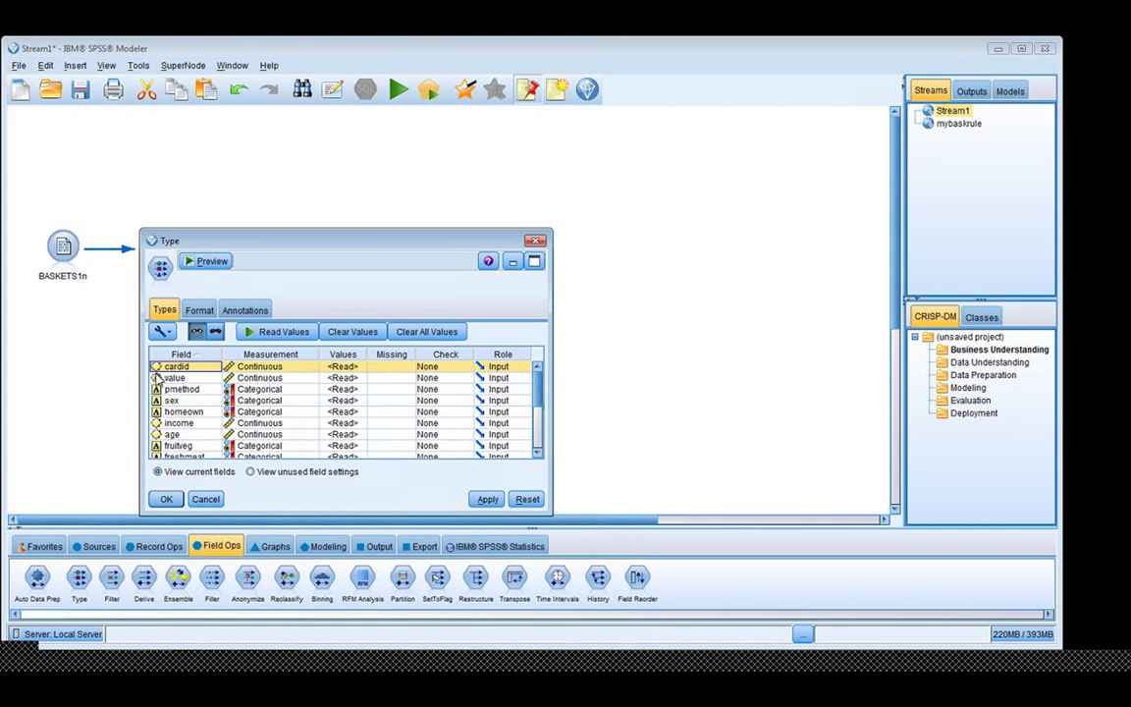
scroll(536, 412, down, 1)
scroll(536, 412, down, 1)
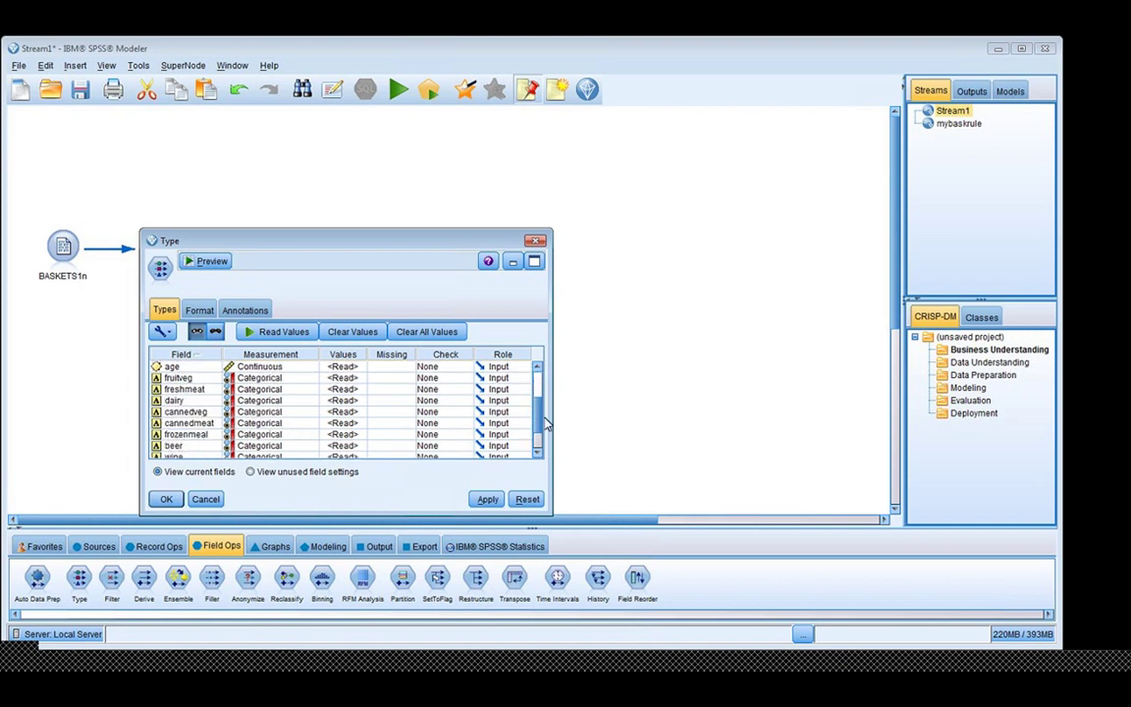
scroll(547, 428, down, 1)
scroll(433, 416, up, 1)
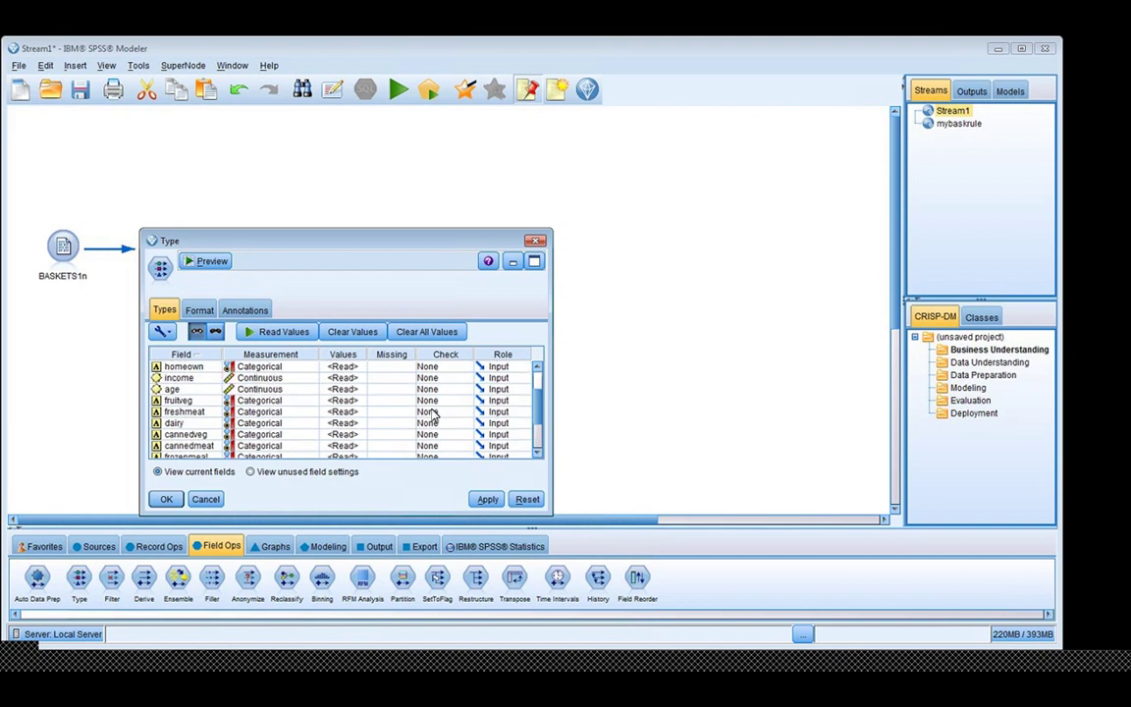
drag(461, 366, 461, 389)
right_click(492, 373)
key(Up)
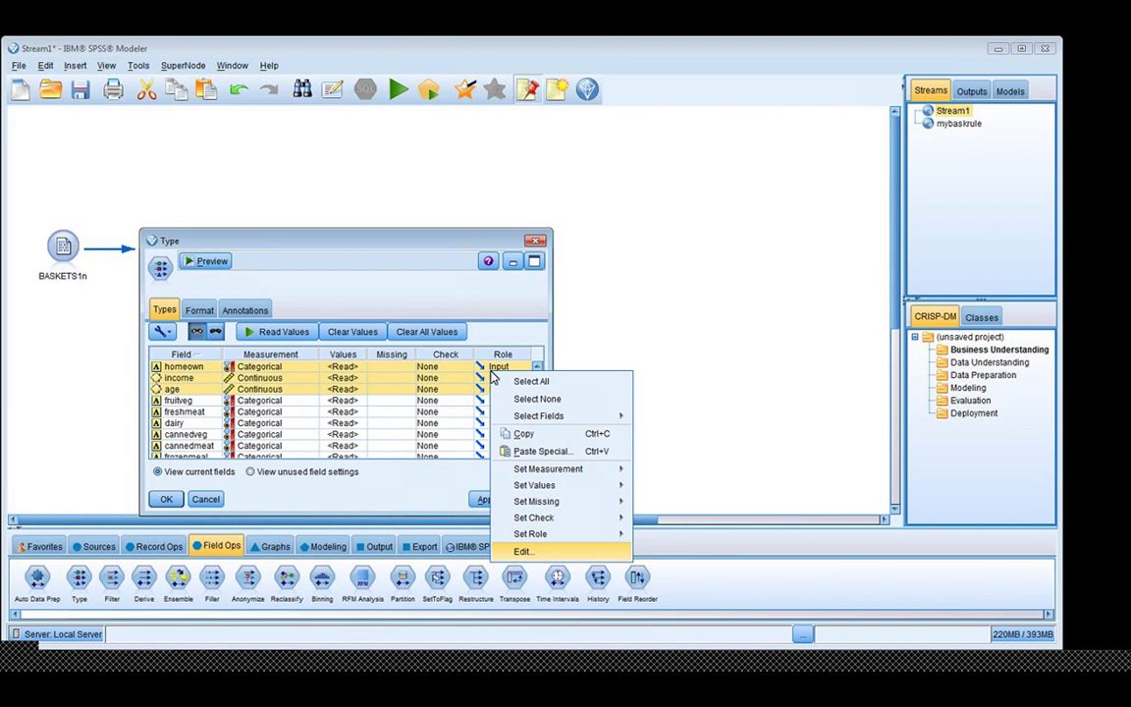
mouse_move(523, 542)
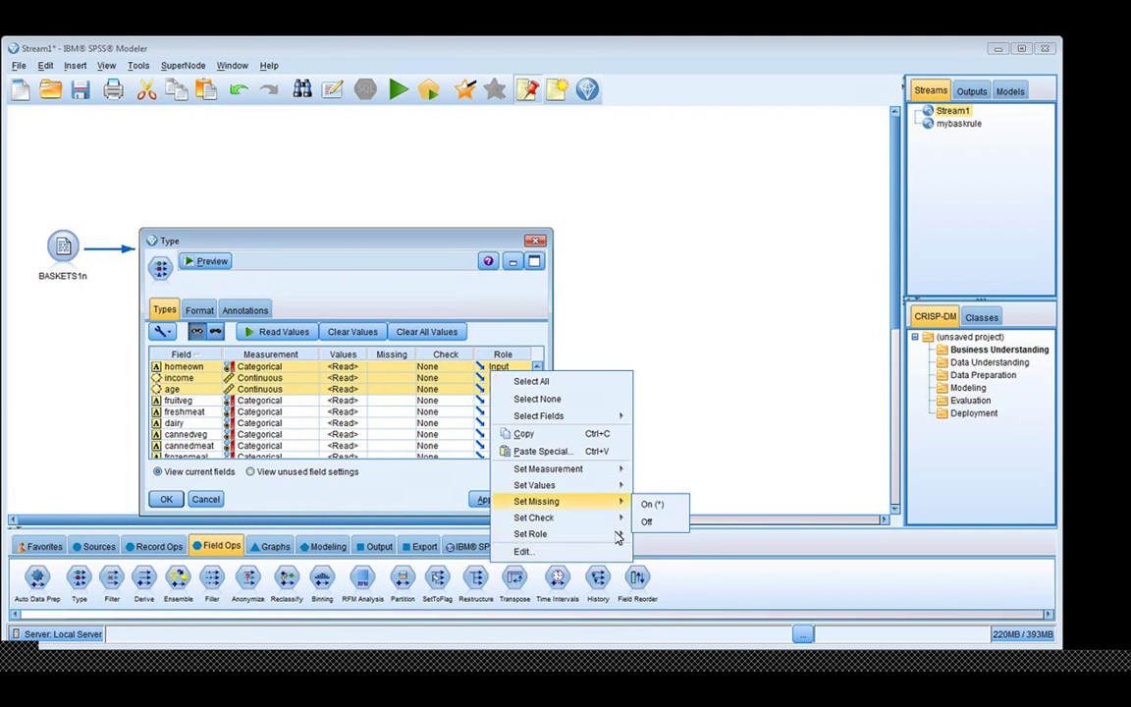
mouse_move(618, 535)
click(651, 461)
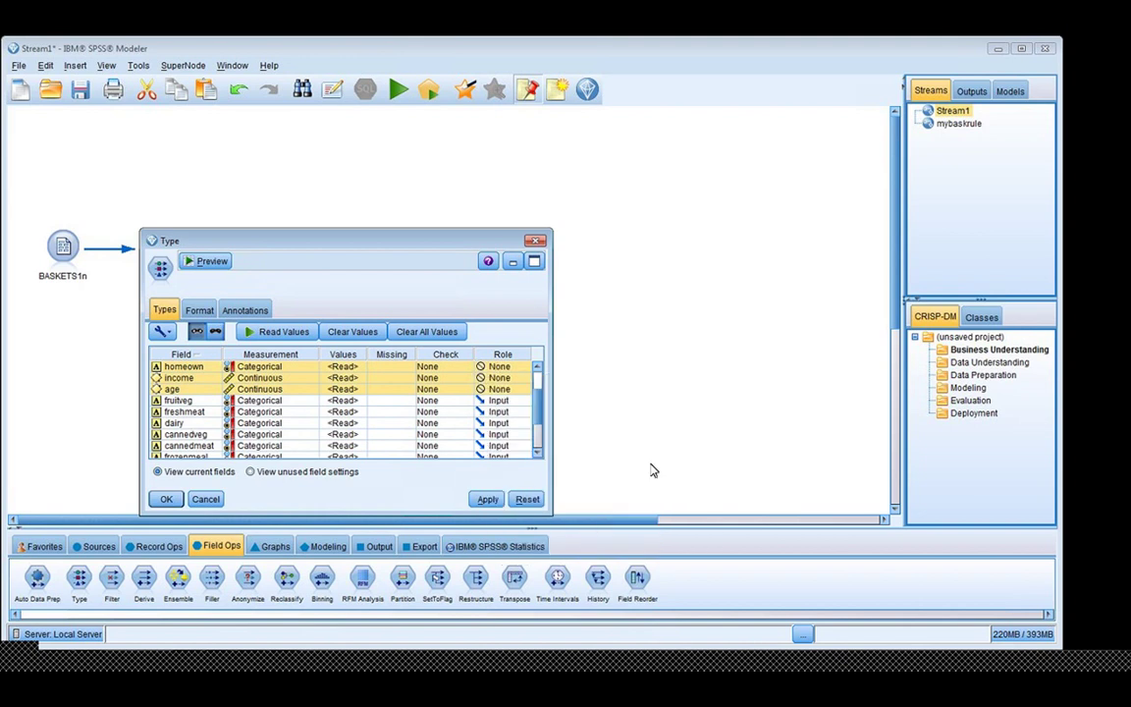
click(166, 498)
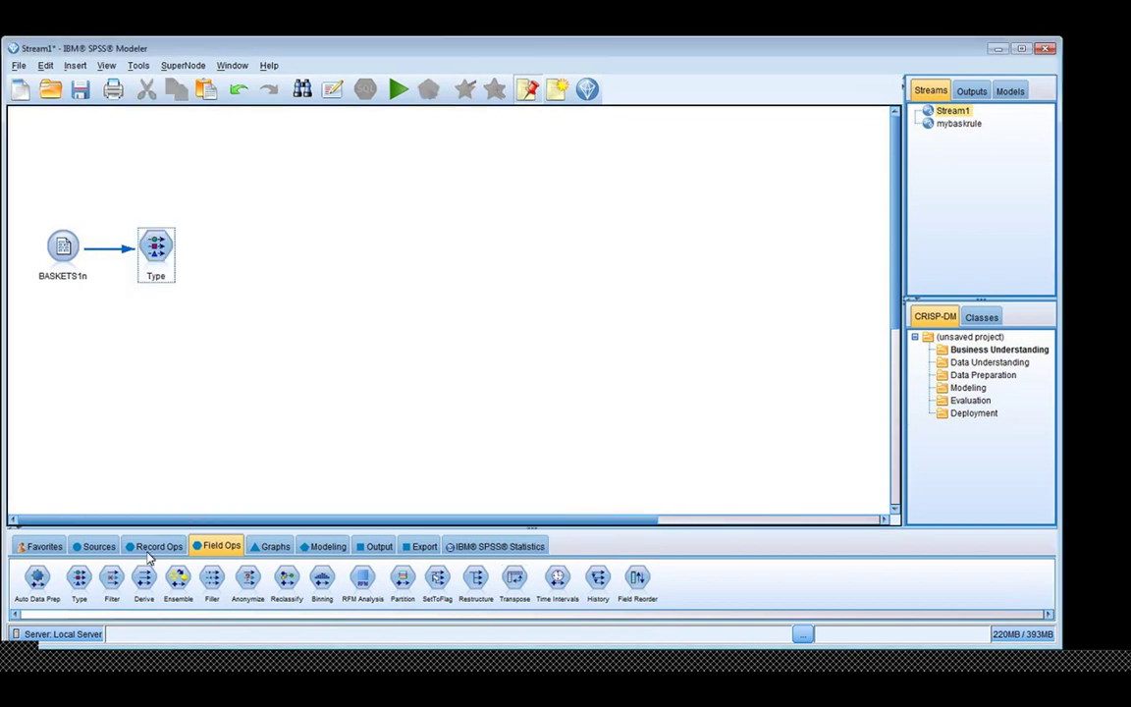
Add a Web graph node to the right of the Type node and connect Type to it
click(316, 546)
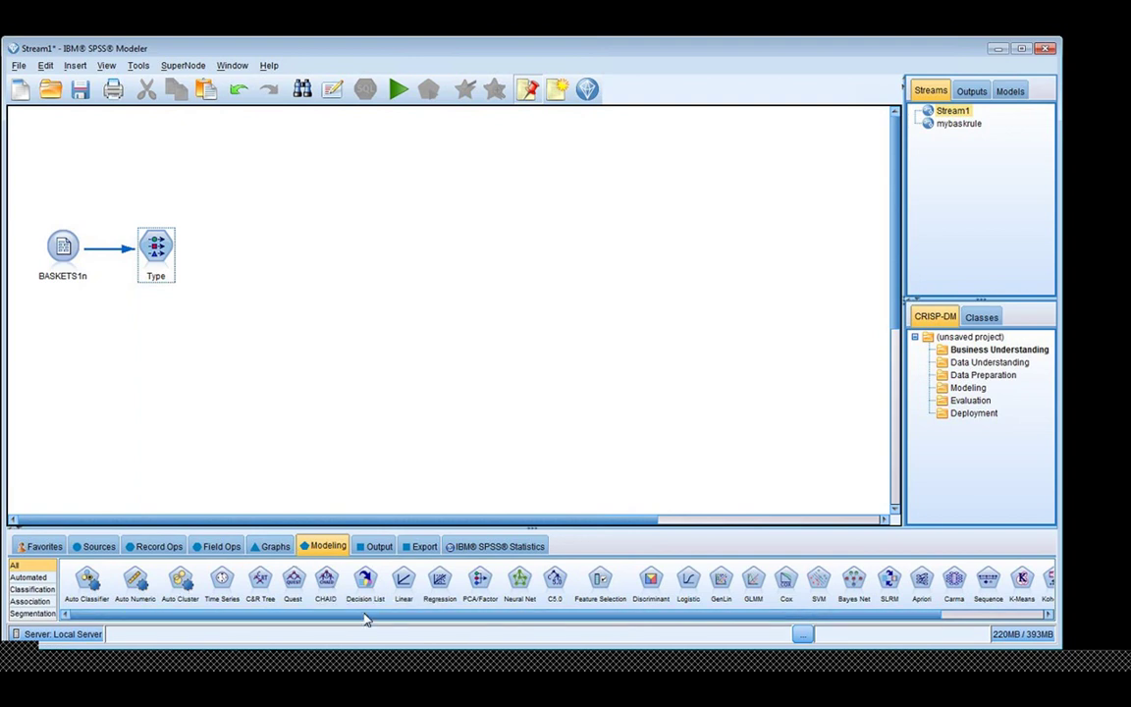
click(217, 546)
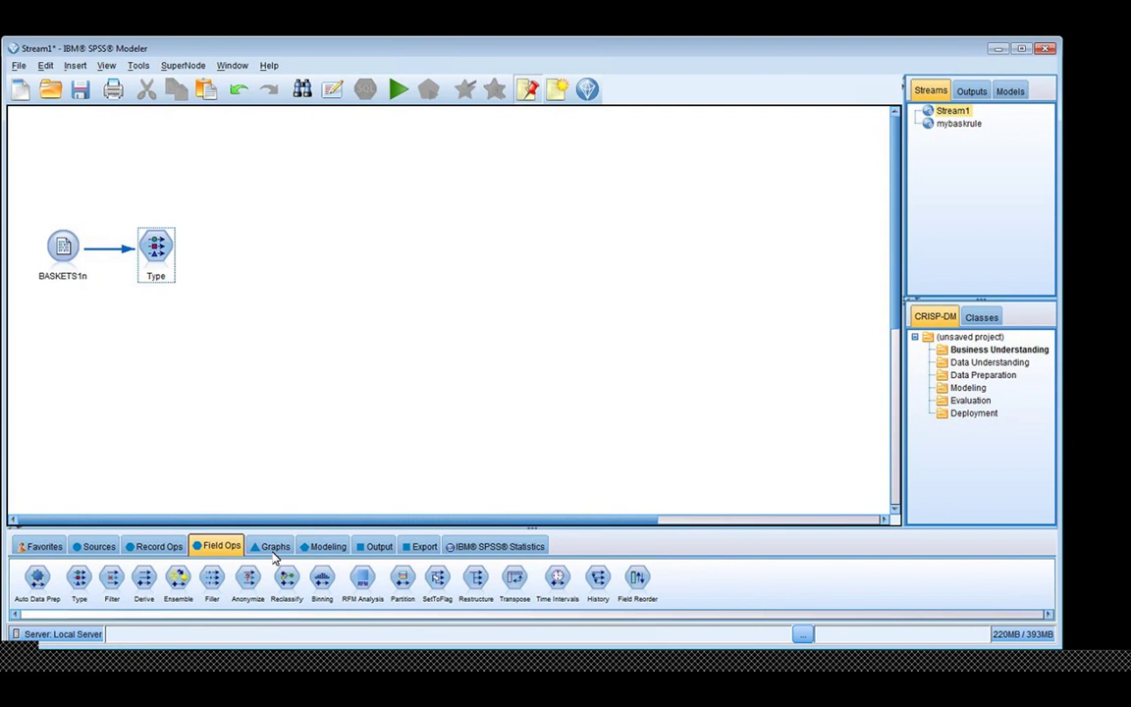
click(257, 548)
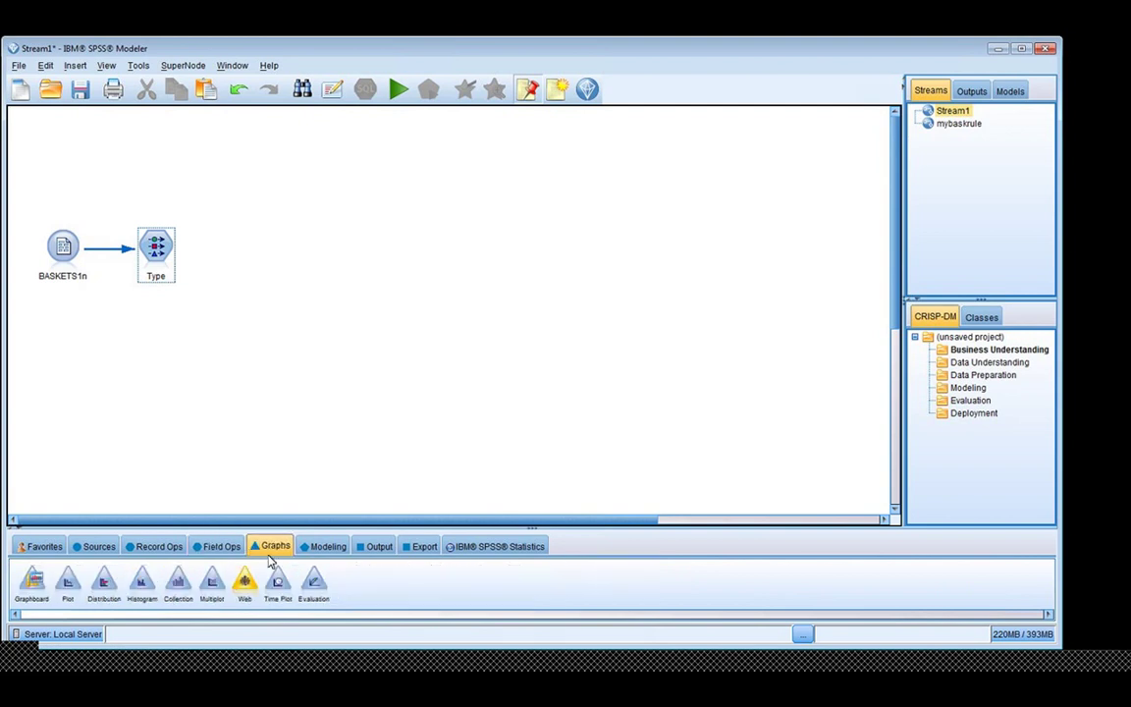
drag(272, 561, 237, 303)
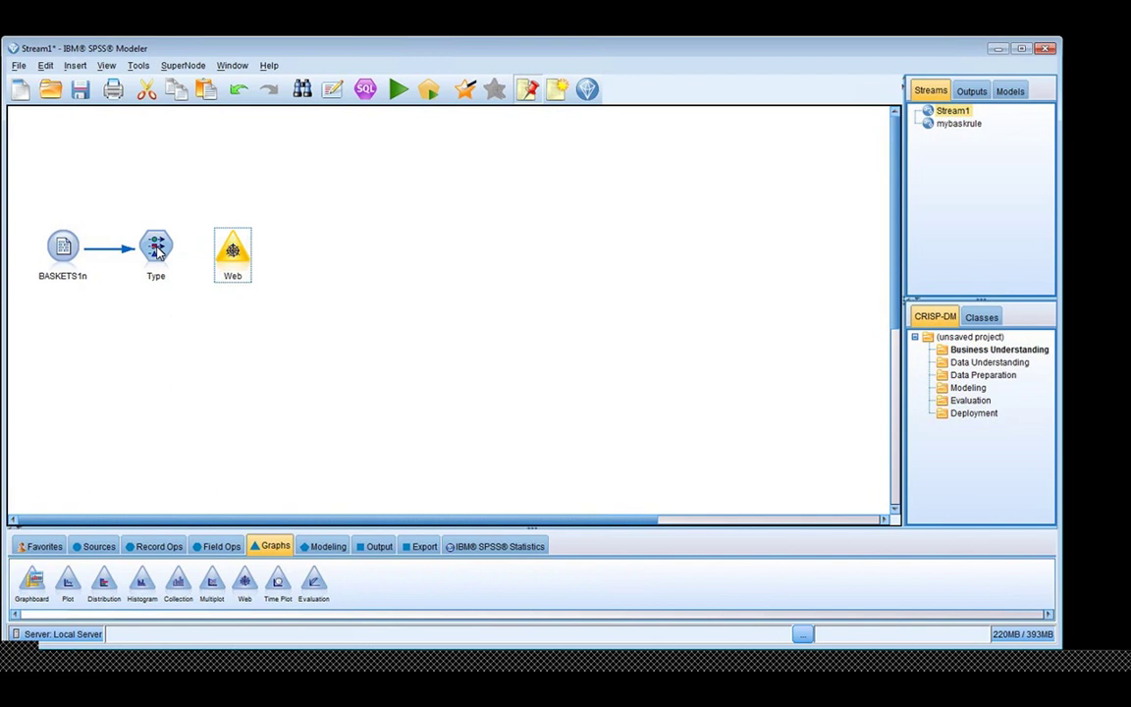
drag(157, 251, 233, 252)
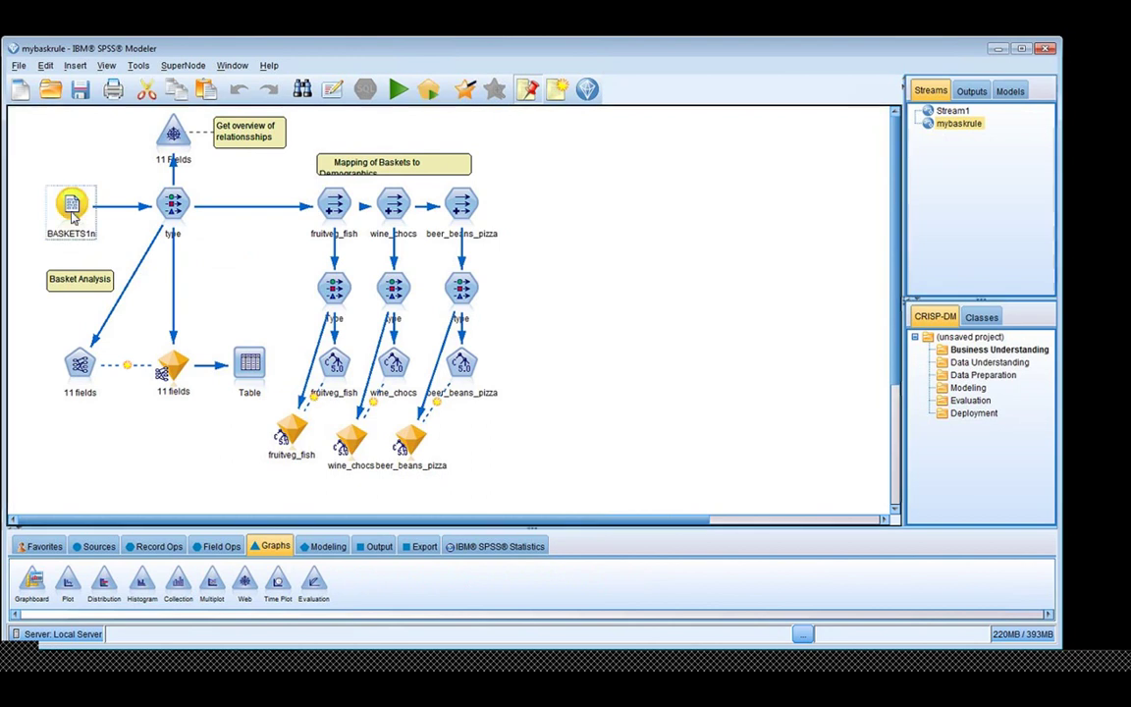
Run the 11 fields Web node to draw the Web of 11 Fields graph
key(Tab)
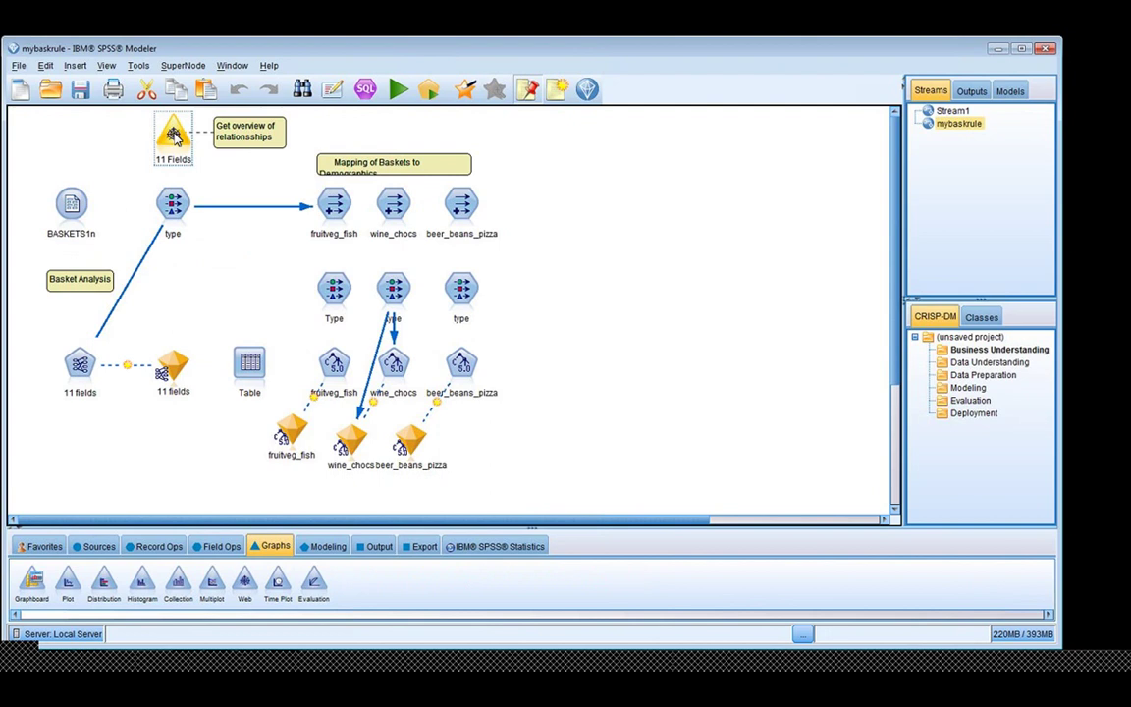
double_click(175, 137)
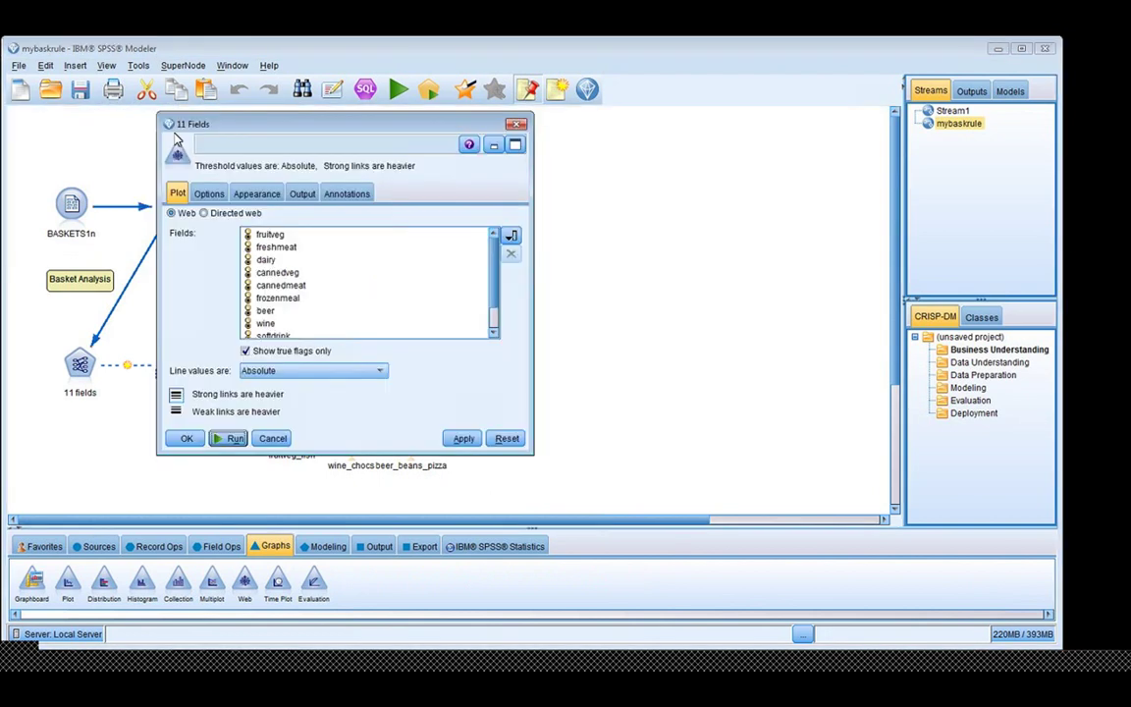
drag(177, 125, 317, 126)
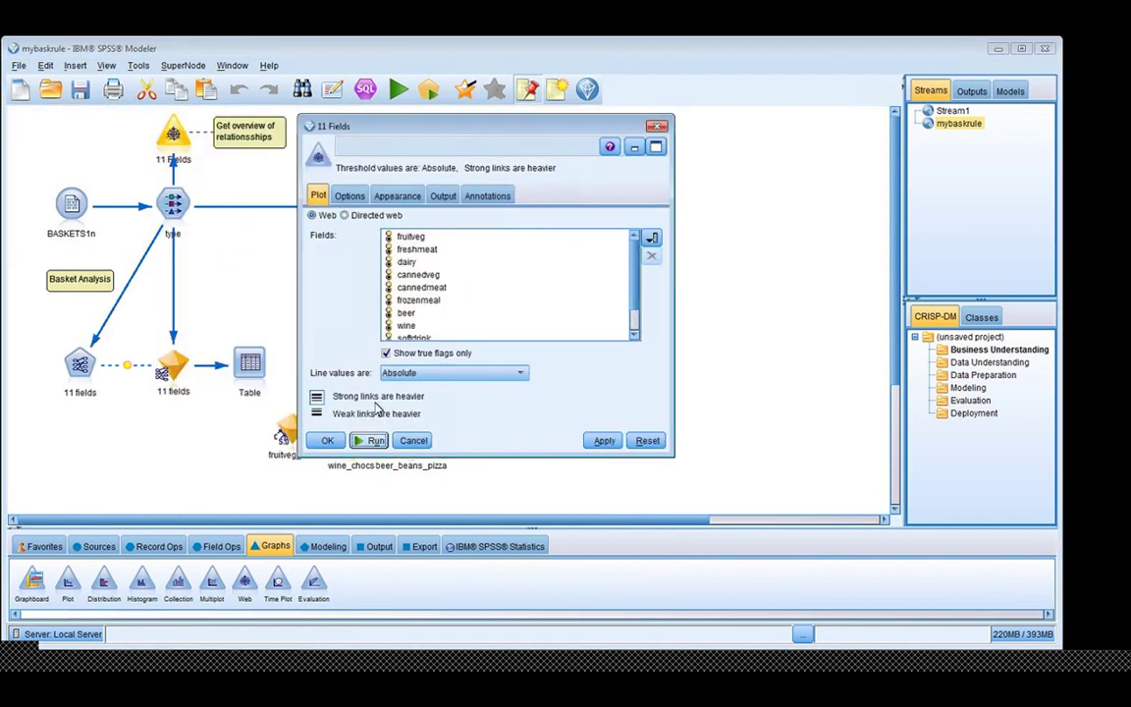
click(374, 441)
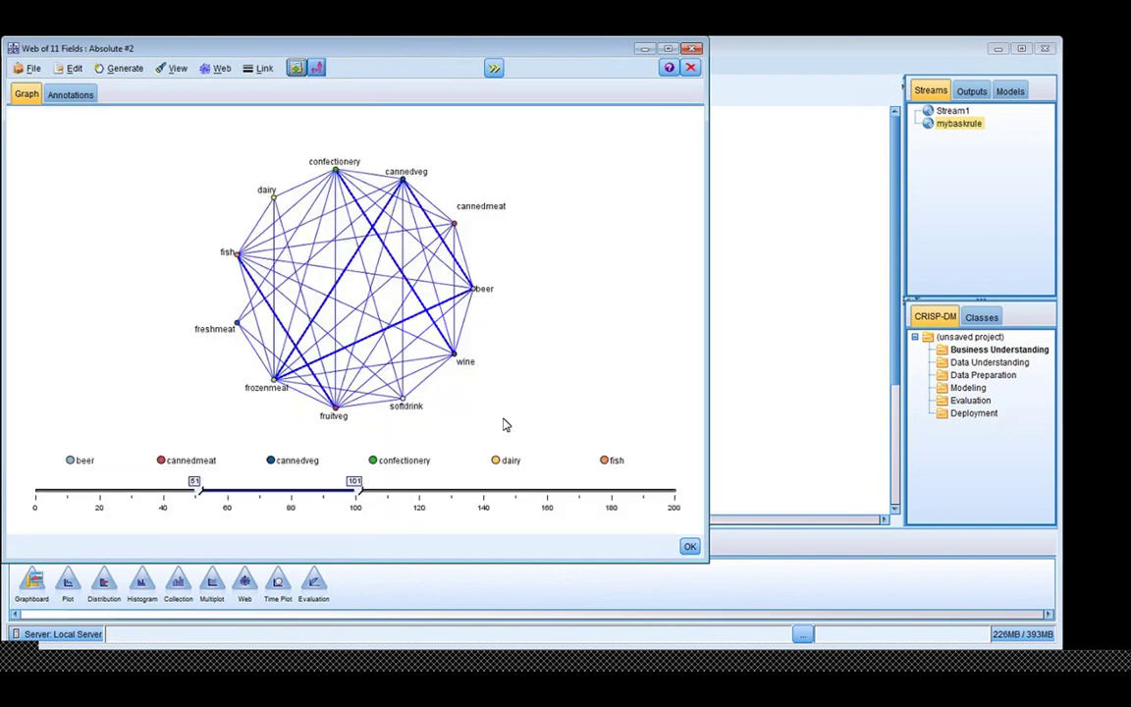
Check link counts in the Web of 11 Fields graph, view the strong/medium links list, then close it
mouse_move(420, 379)
mouse_move(280, 391)
mouse_move(474, 300)
mouse_move(409, 193)
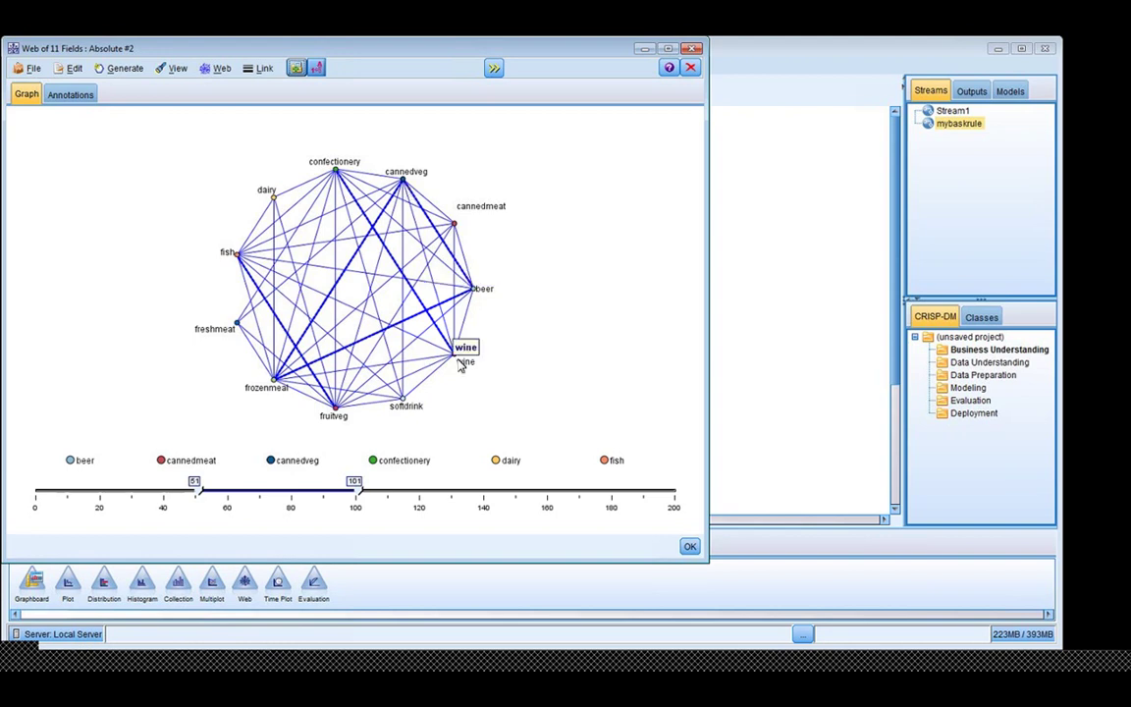
mouse_move(379, 234)
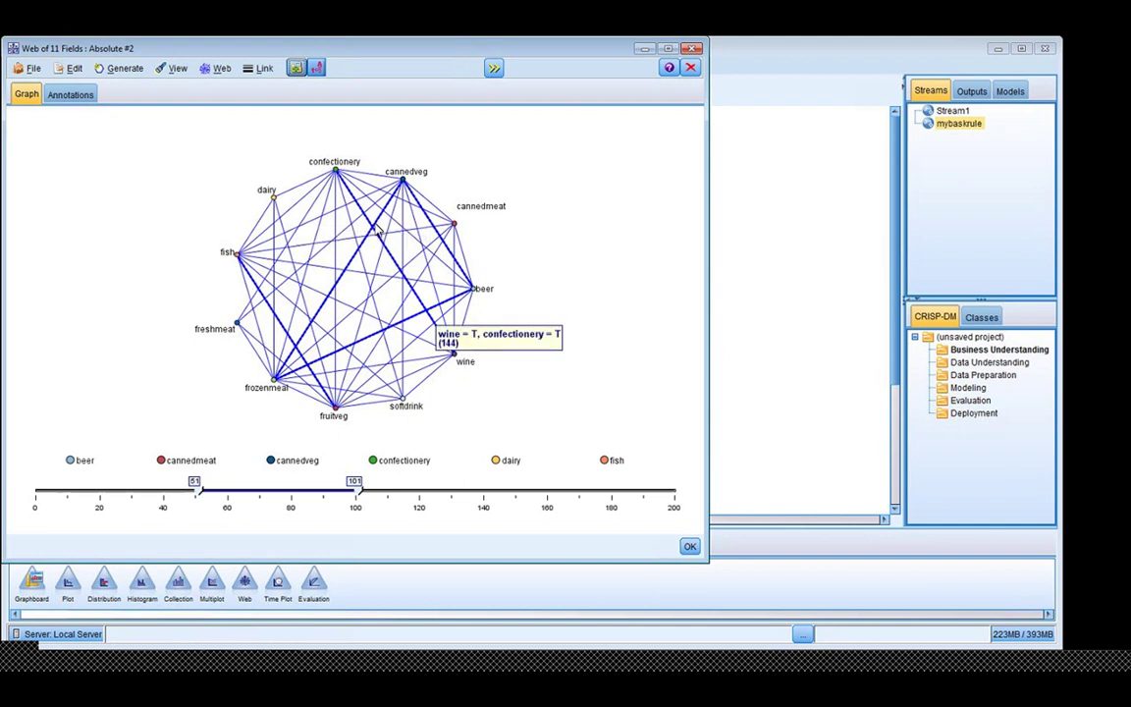
mouse_move(343, 174)
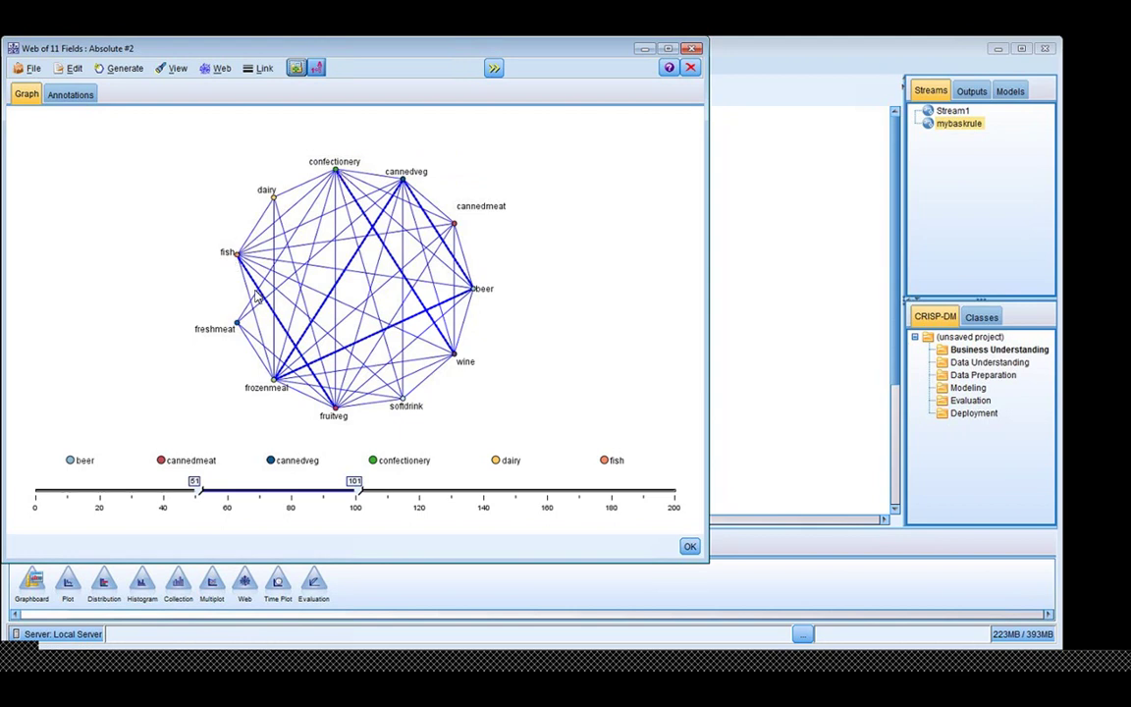
mouse_move(340, 419)
click(493, 68)
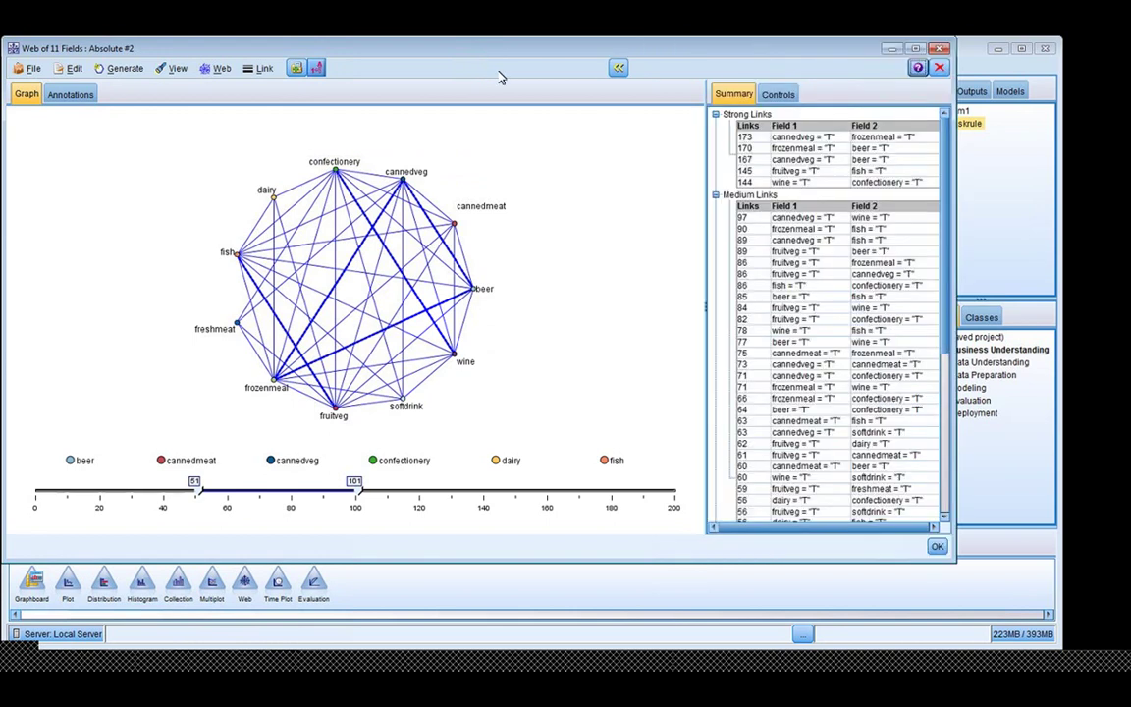
click(939, 67)
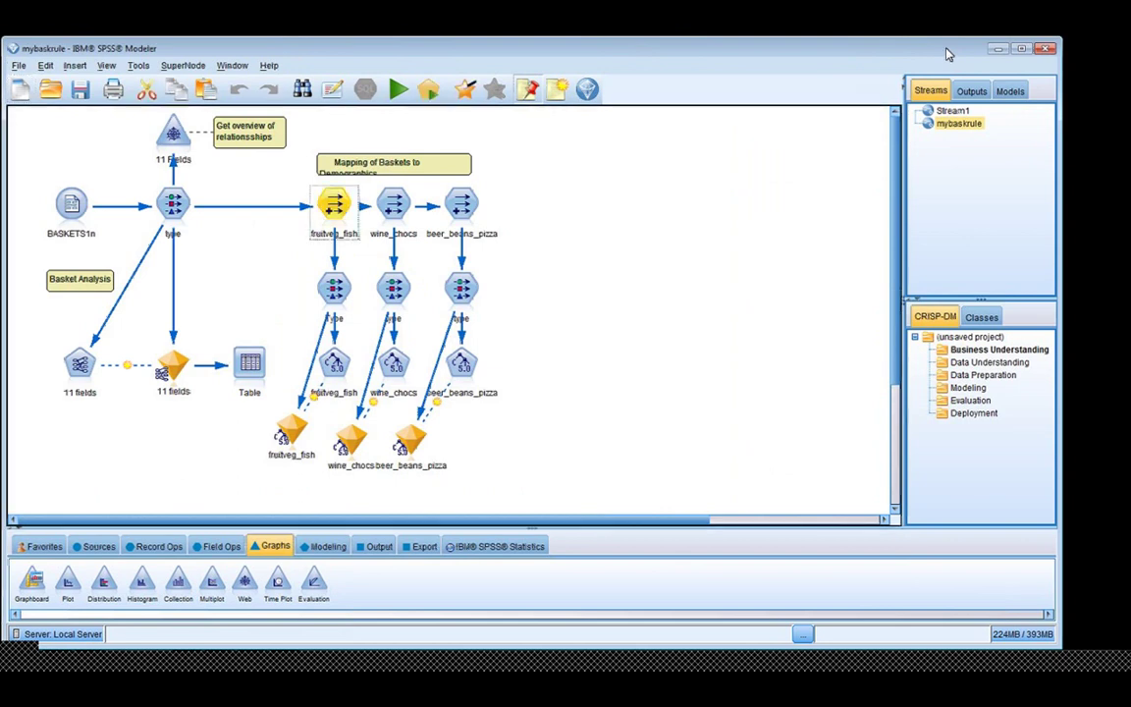
click(402, 208)
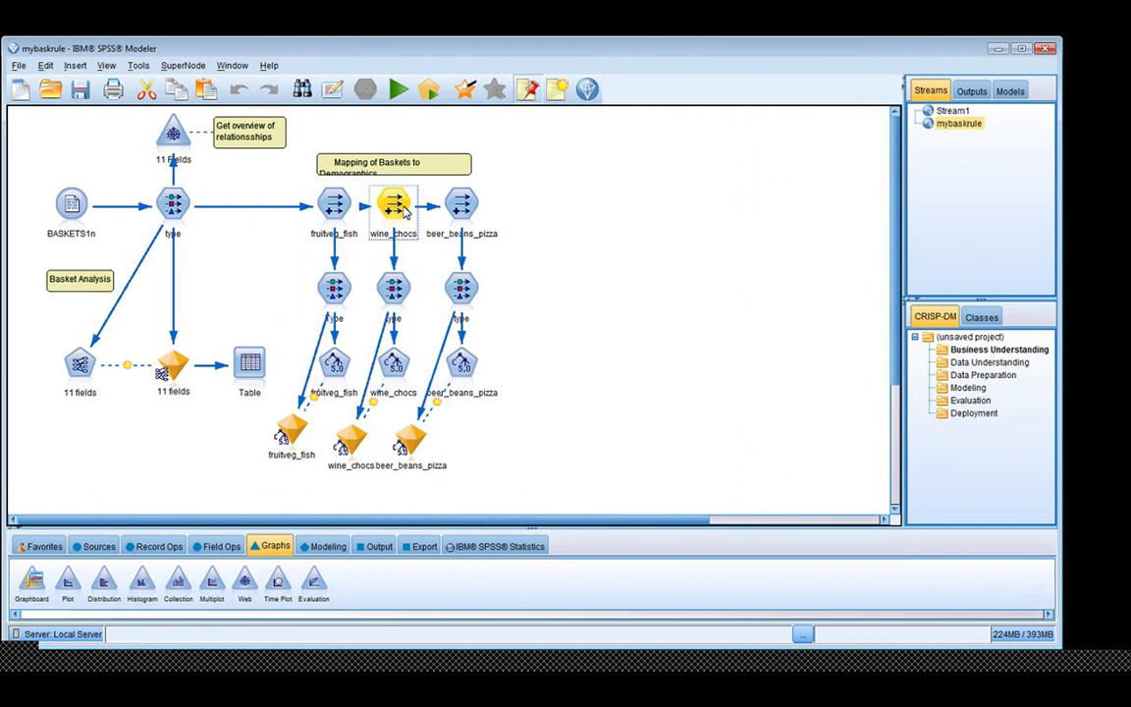
click(465, 215)
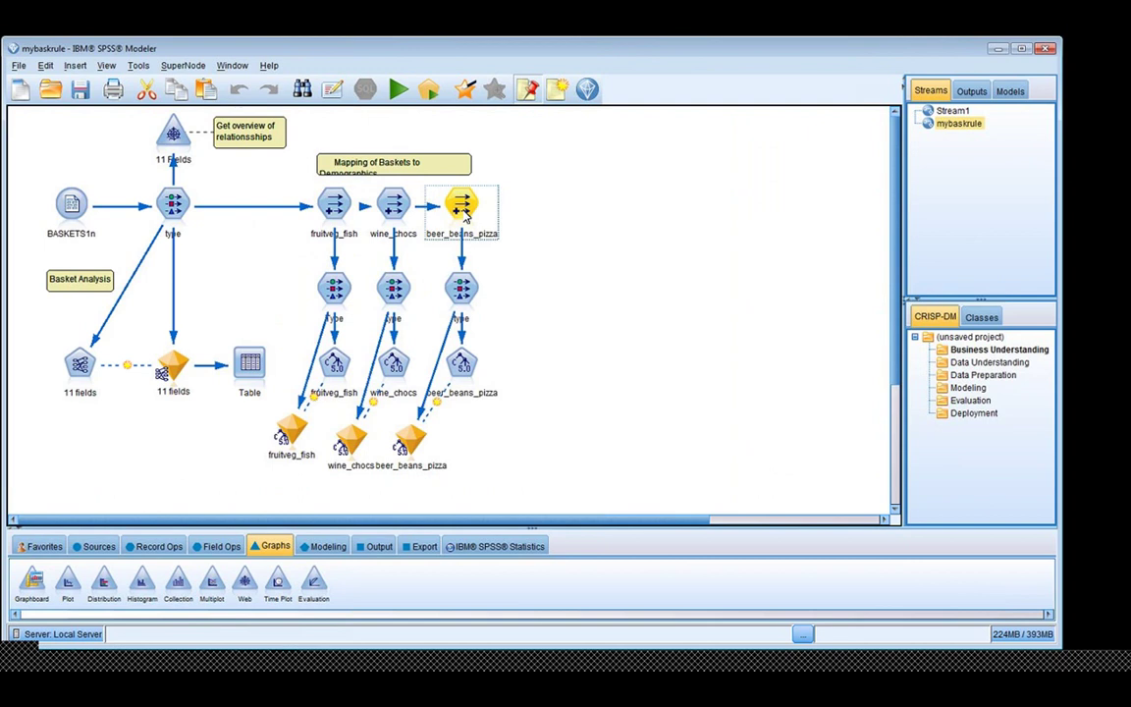
click(472, 275)
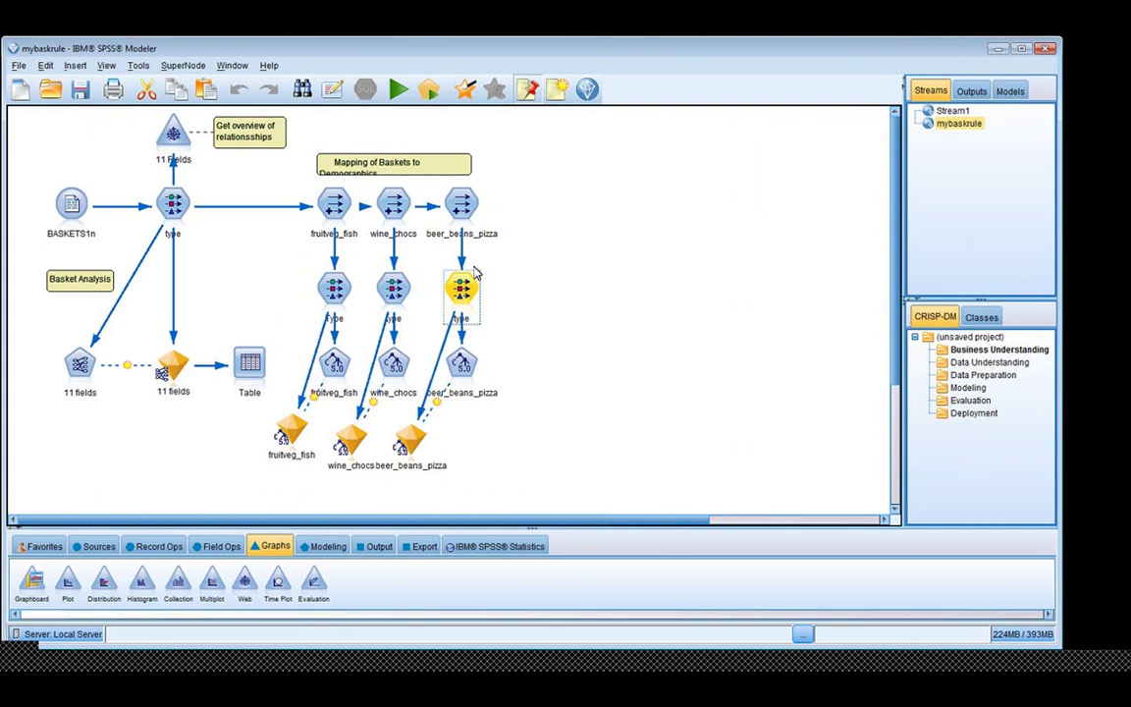
click(417, 449)
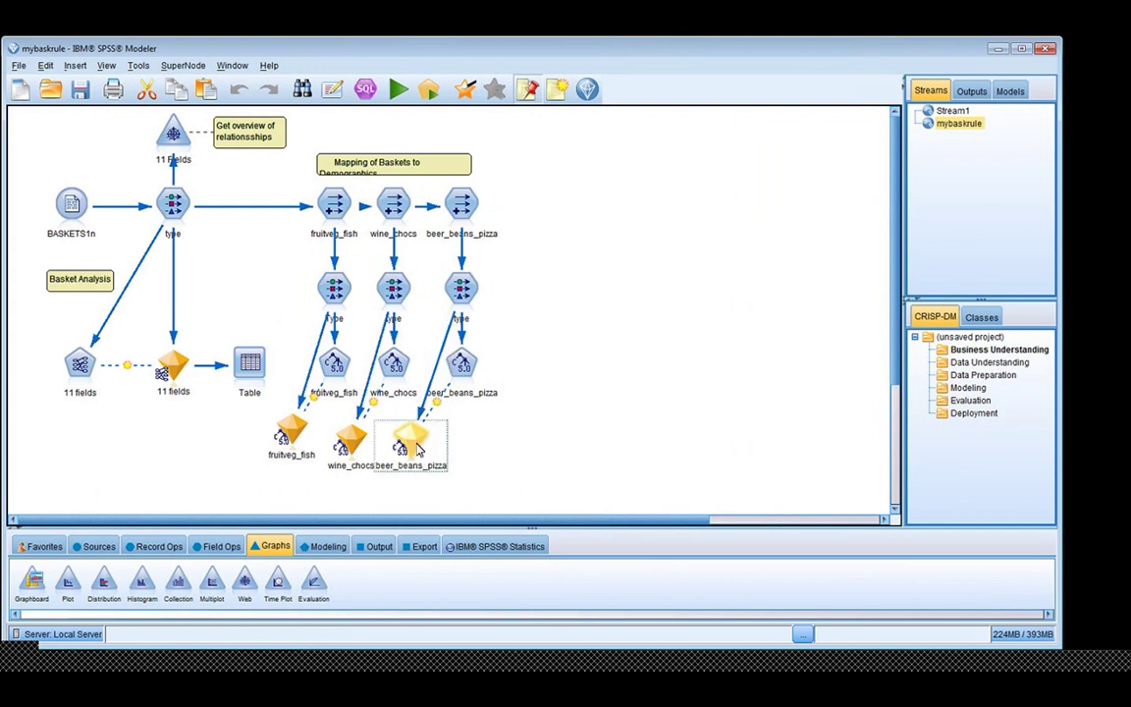
double_click(417, 449)
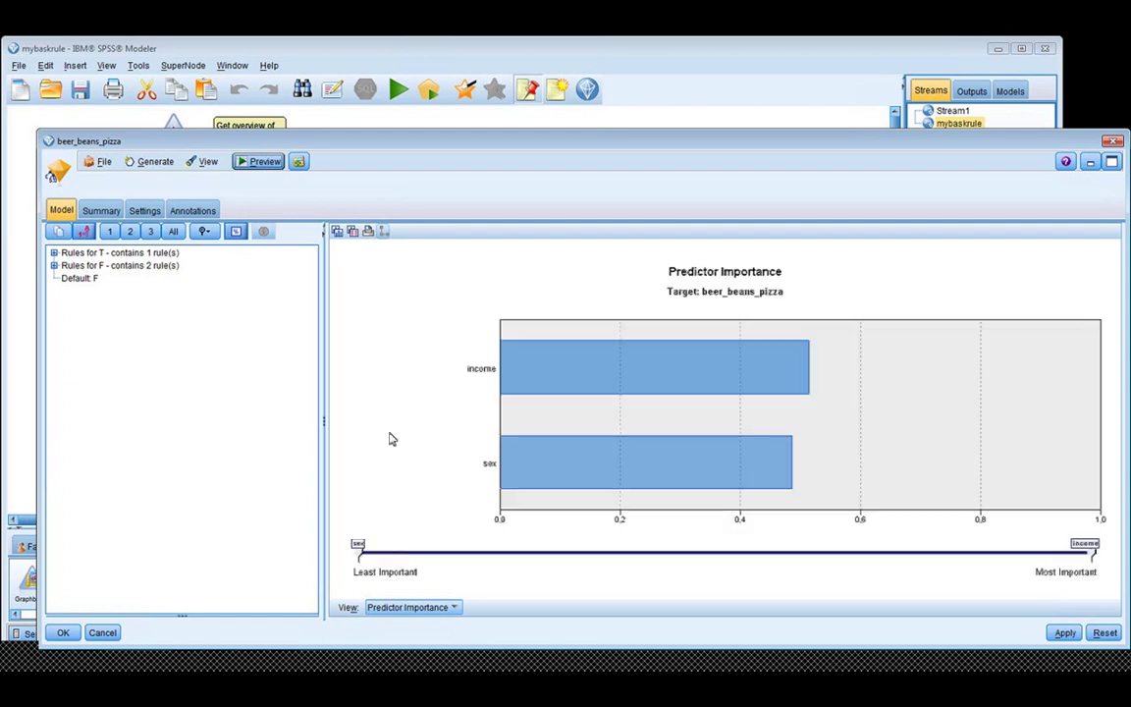
click(54, 252)
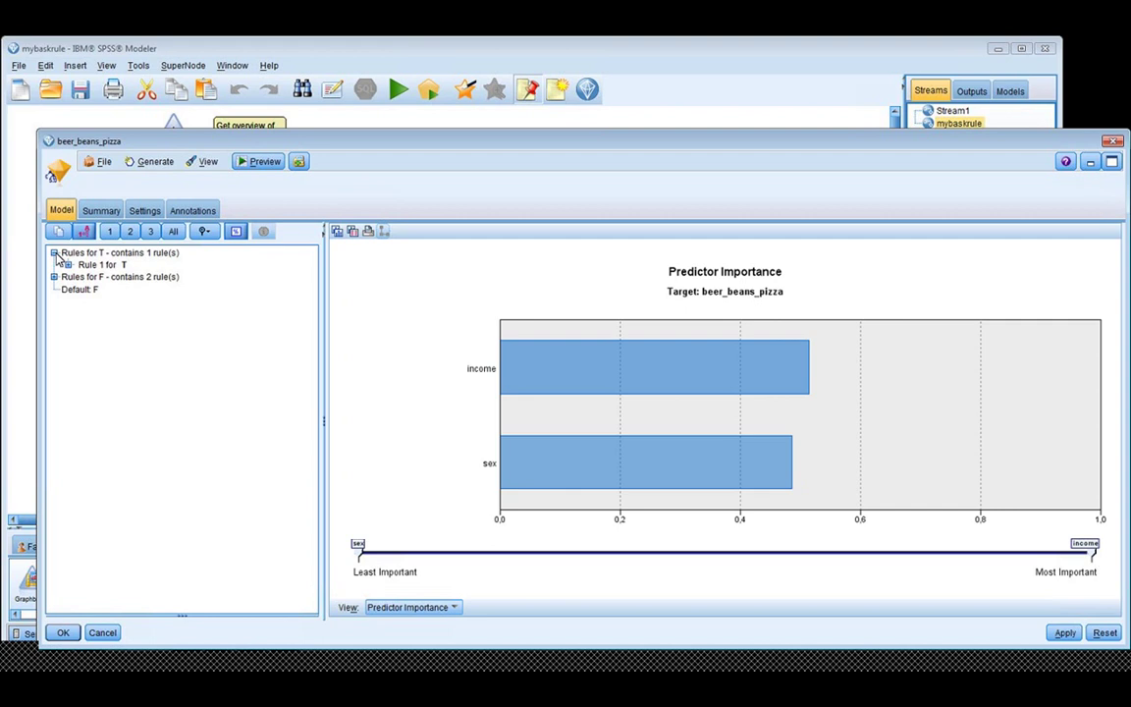
click(68, 265)
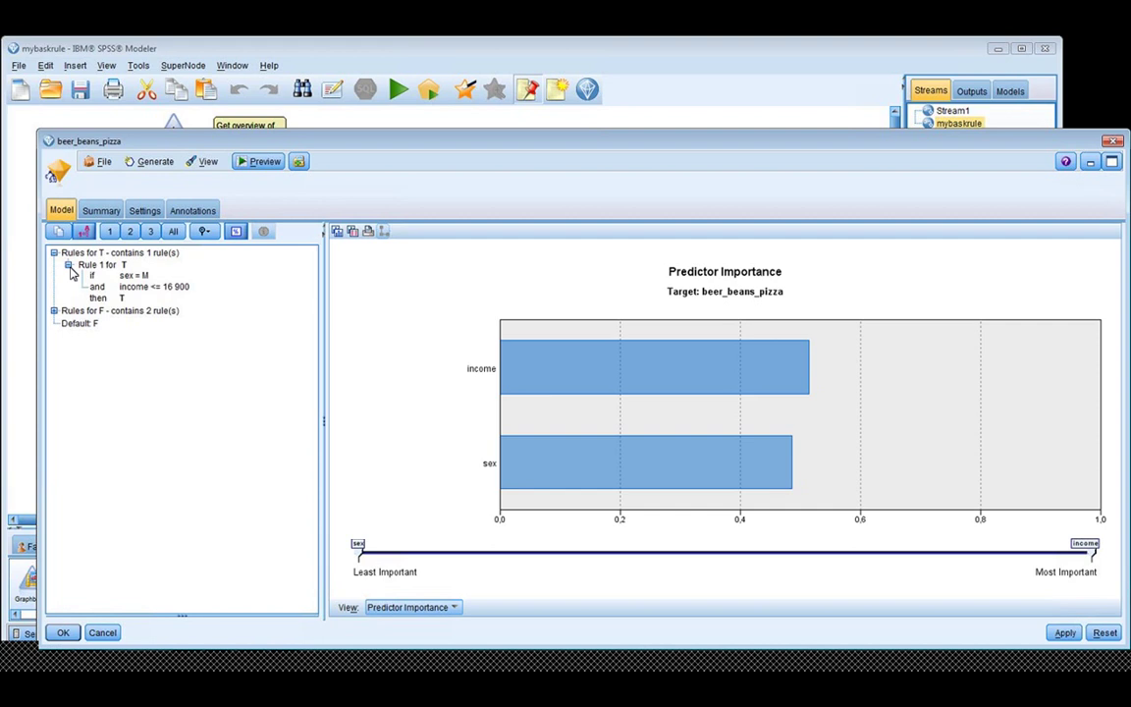
click(1113, 142)
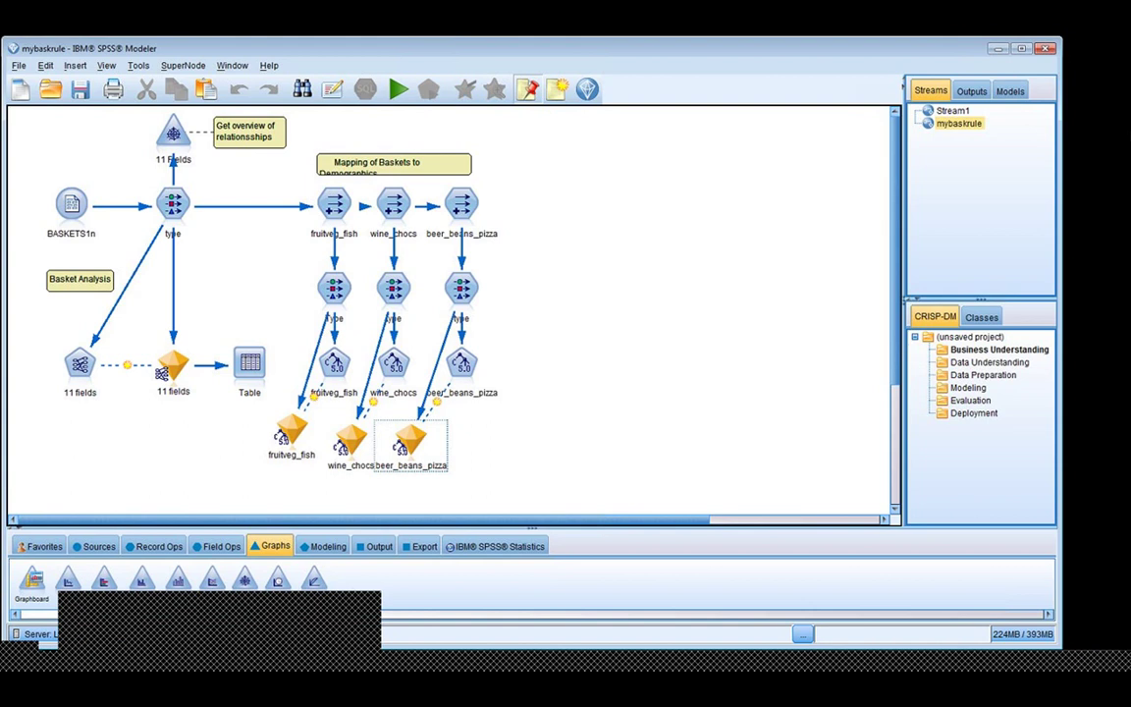
click(348, 444)
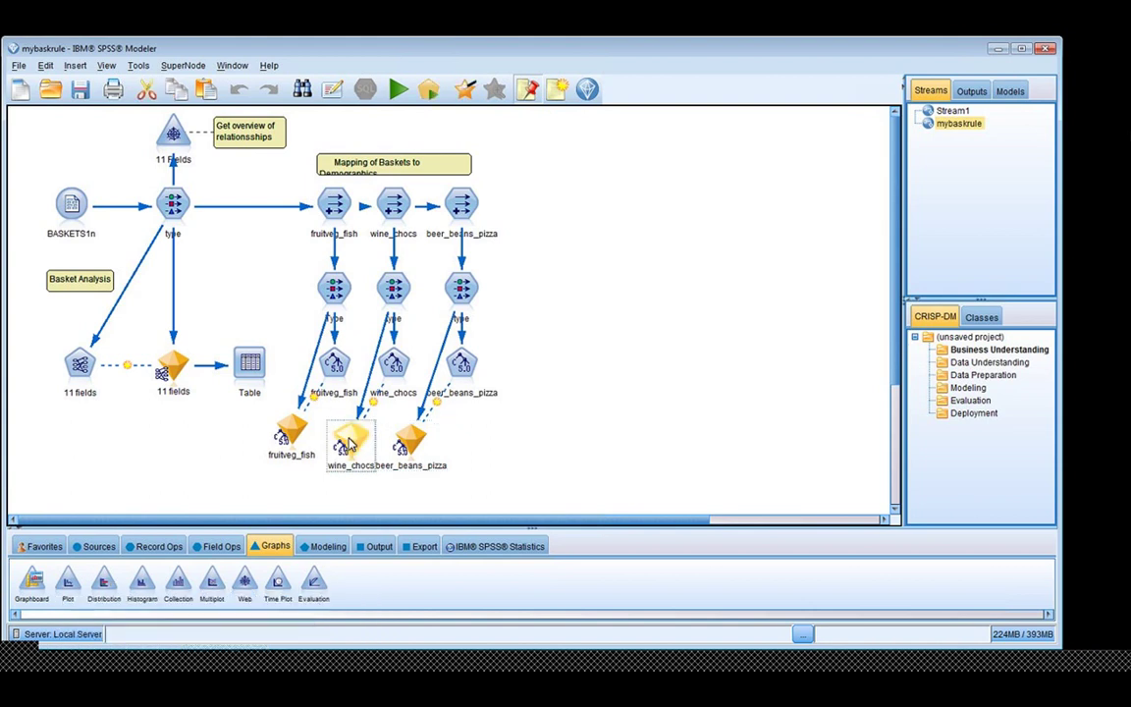
double_click(349, 444)
click(101, 211)
click(61, 212)
click(54, 252)
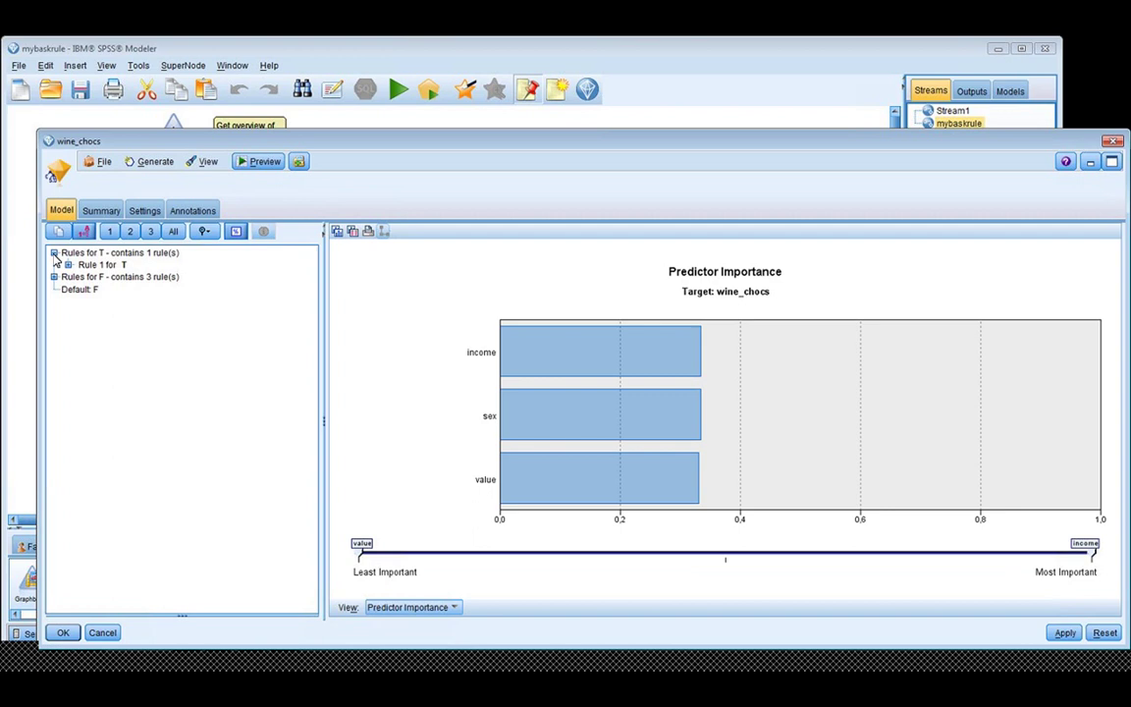
click(68, 265)
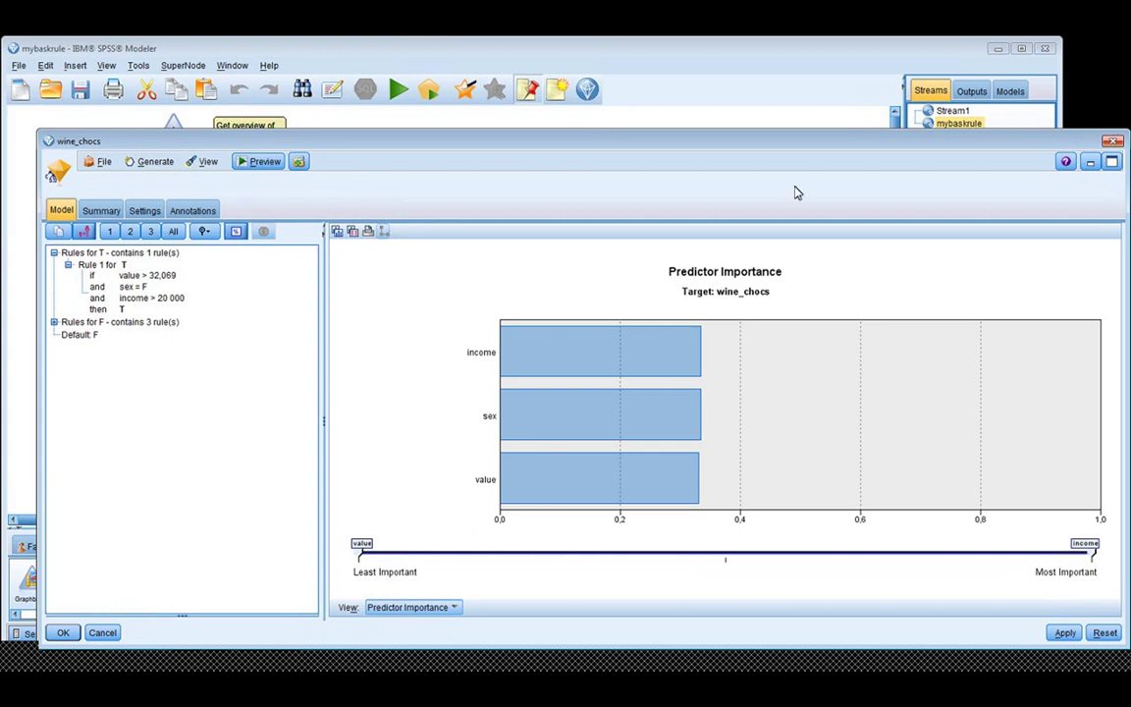
click(1112, 144)
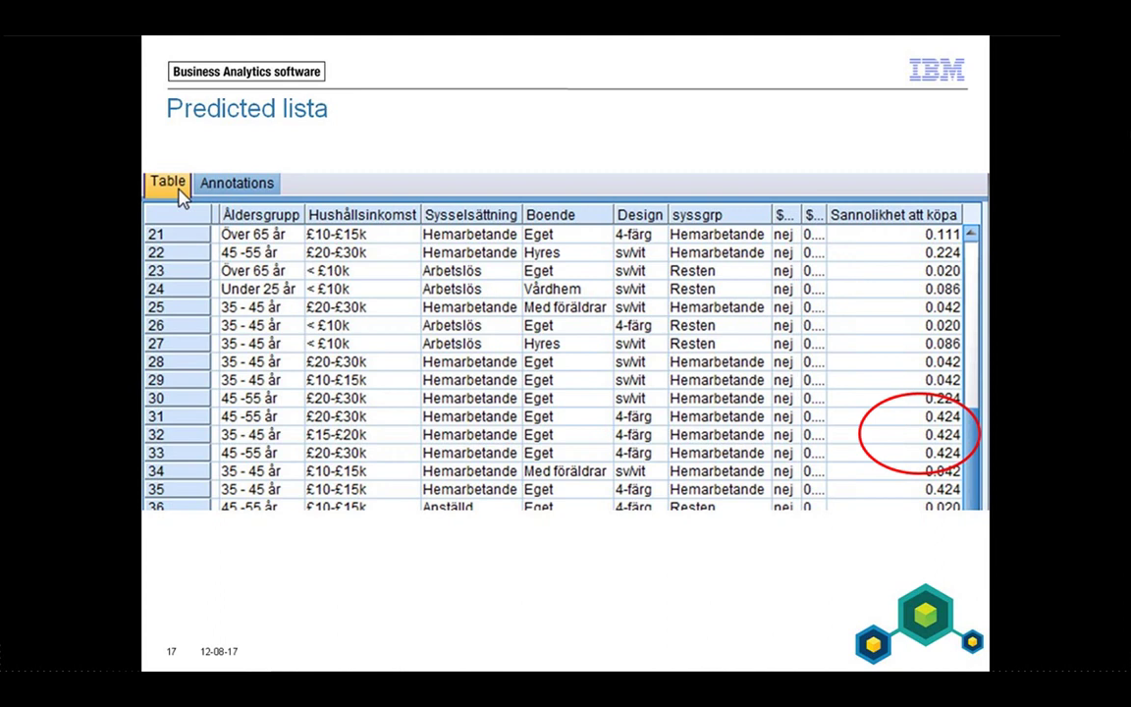
Advance to slide 19, Summary, and reveal its success stories, analysis steps and software-and-demo bullets
key(Right)
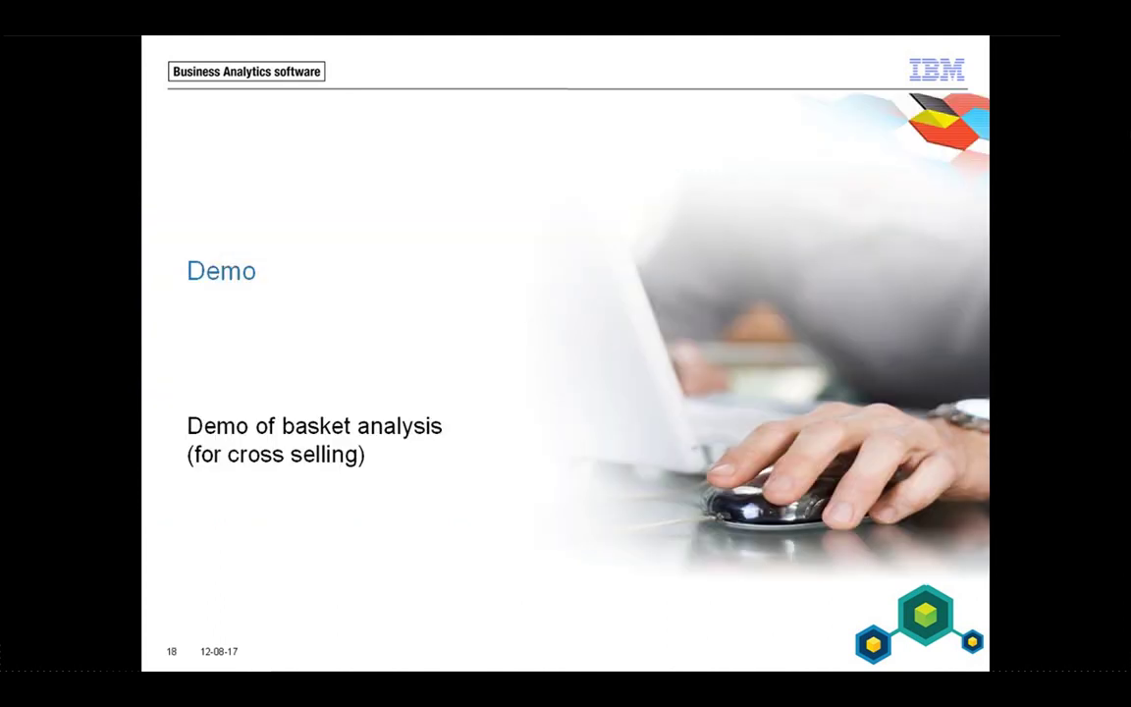
key(Right)
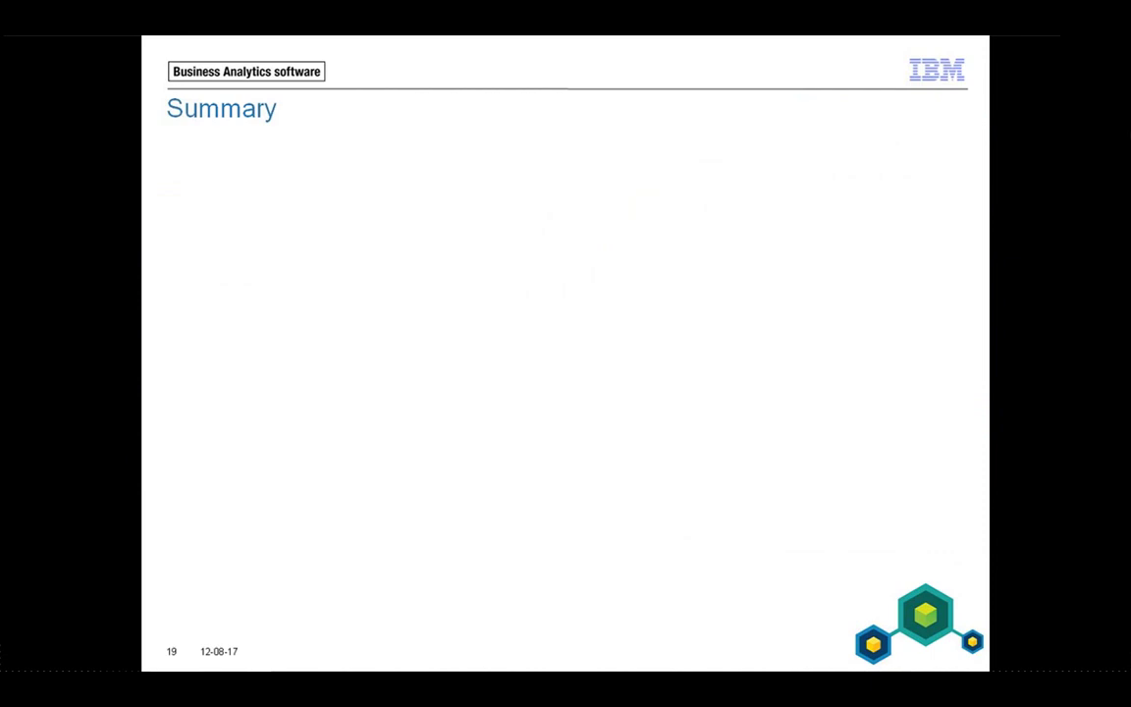
key(Right)
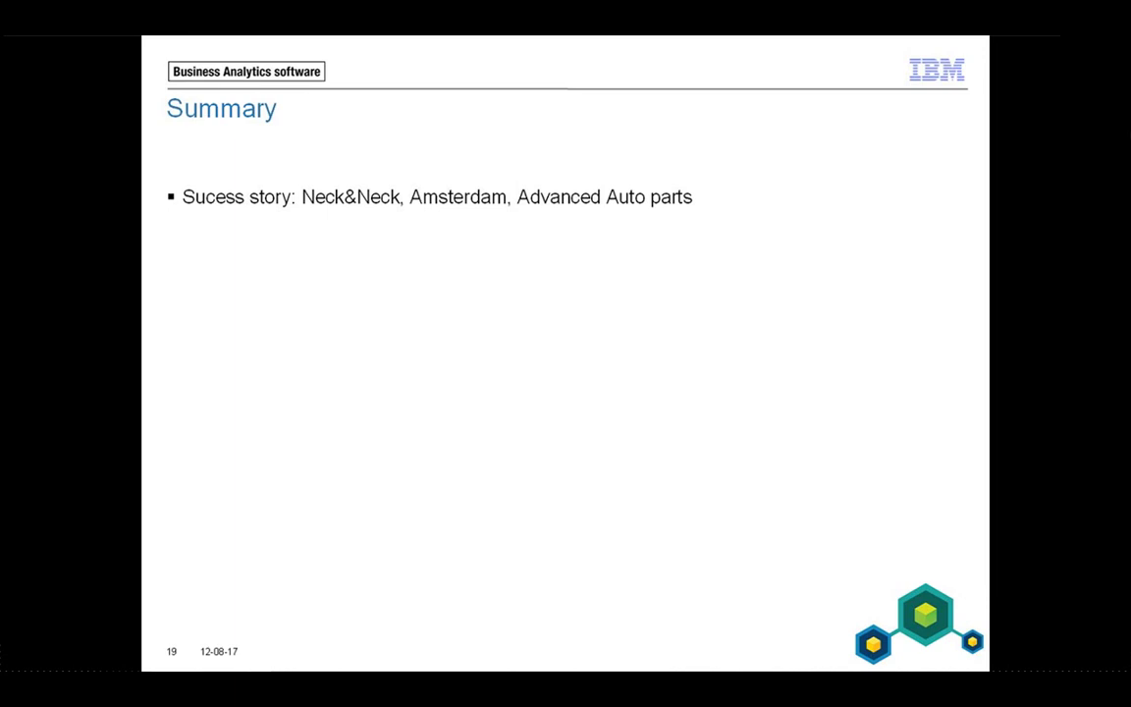
key(Right)
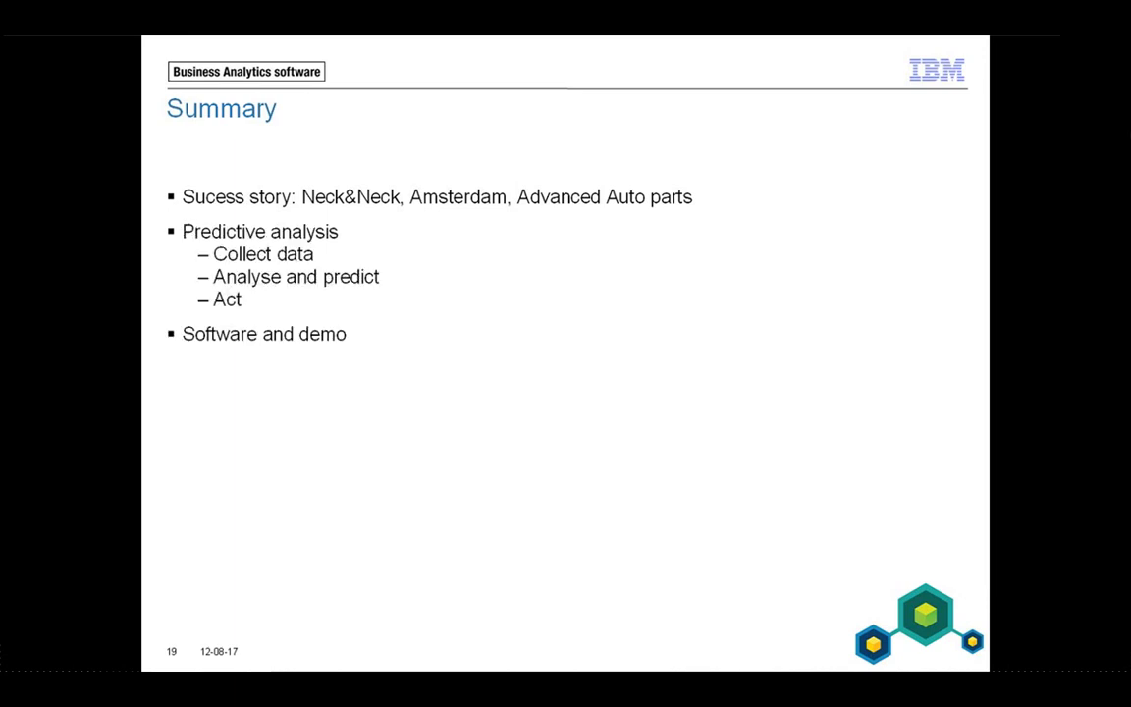